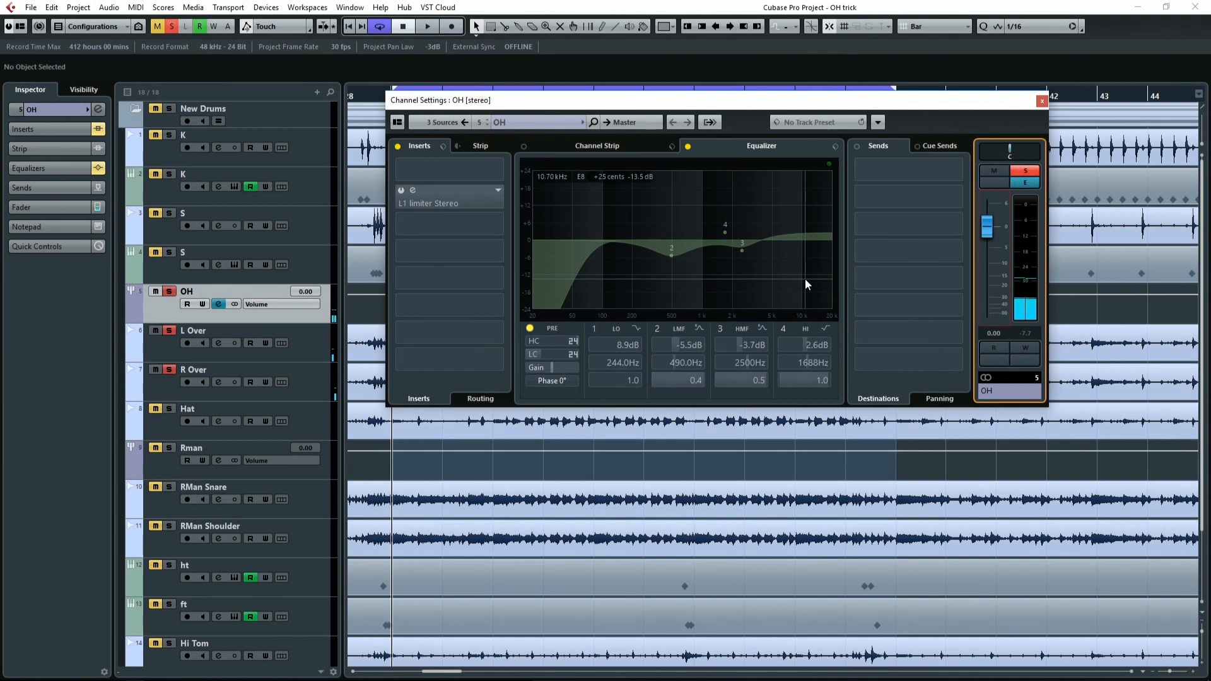
Reactivate the inserts, pre filters and equalizer on the OH channel, and open its L1 limiter Stereo plug-in.
click(402, 193)
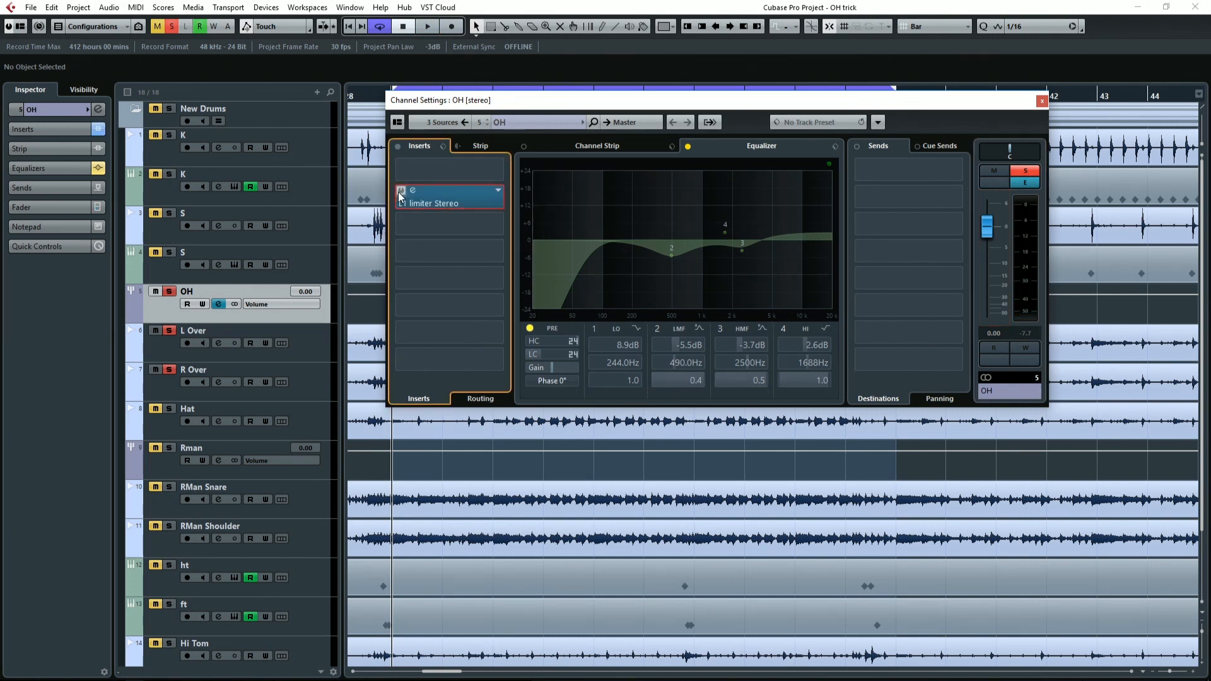
click(532, 329)
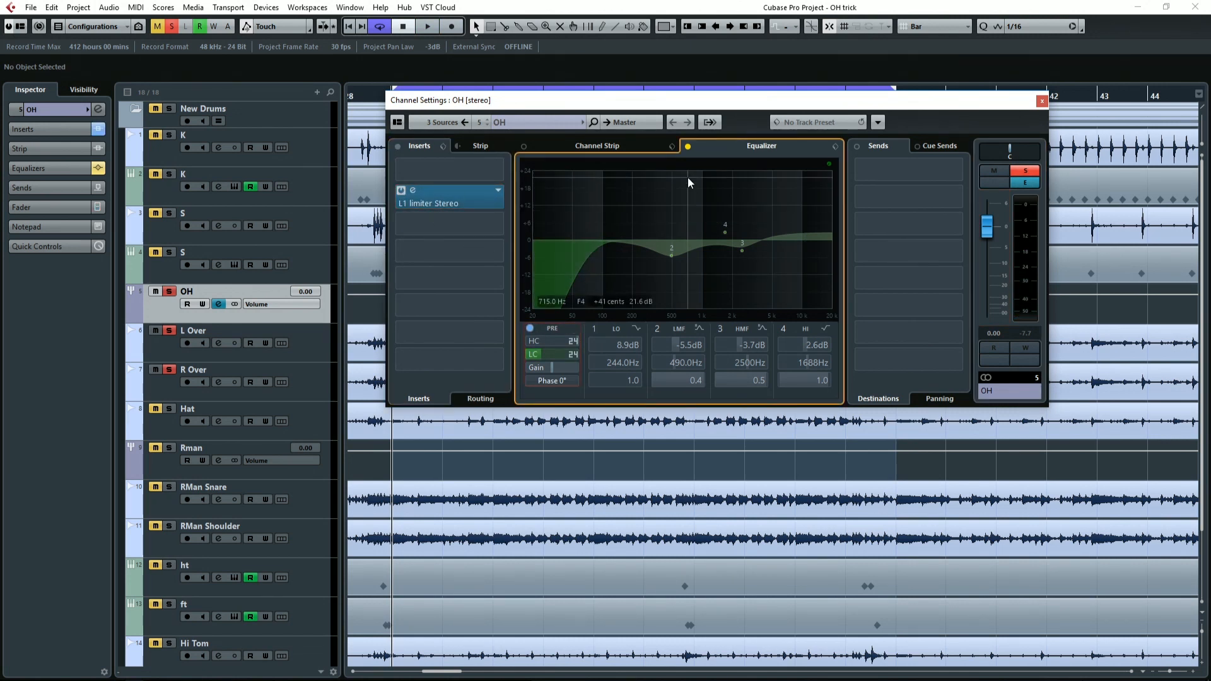
click(687, 148)
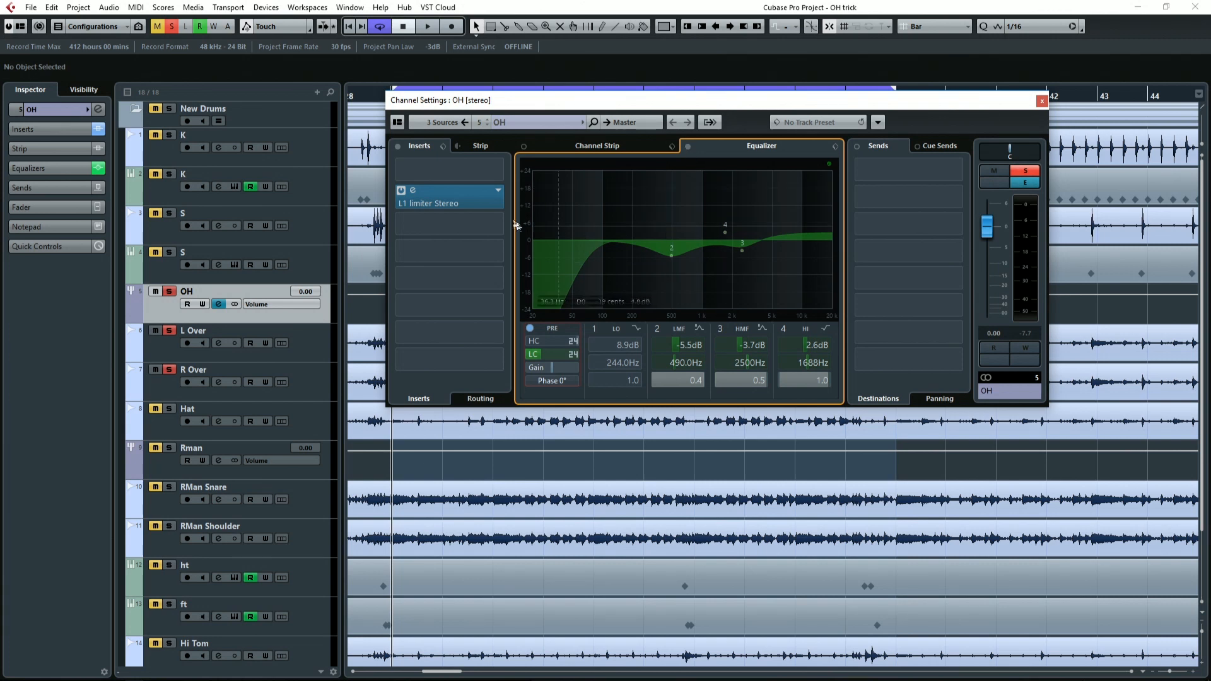
click(469, 209)
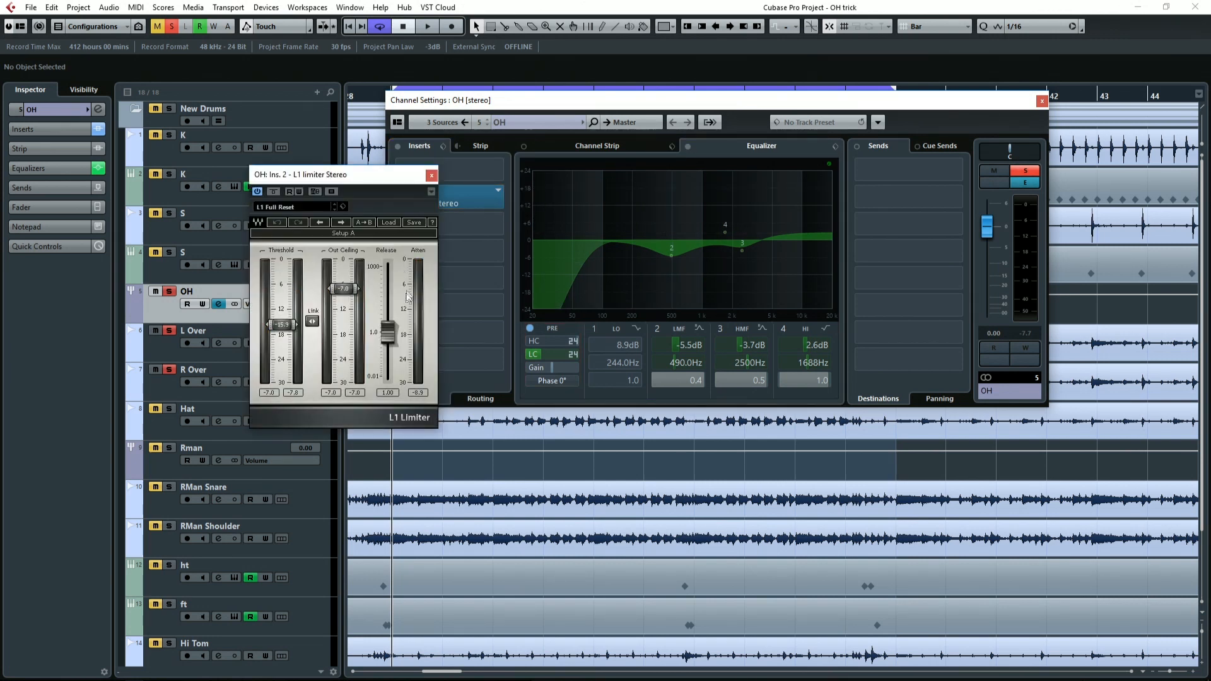
Play the overheads while bypassing and re-enabling the OH equalizer and inserts to compare the sound, closing both windows when done.
key(space)
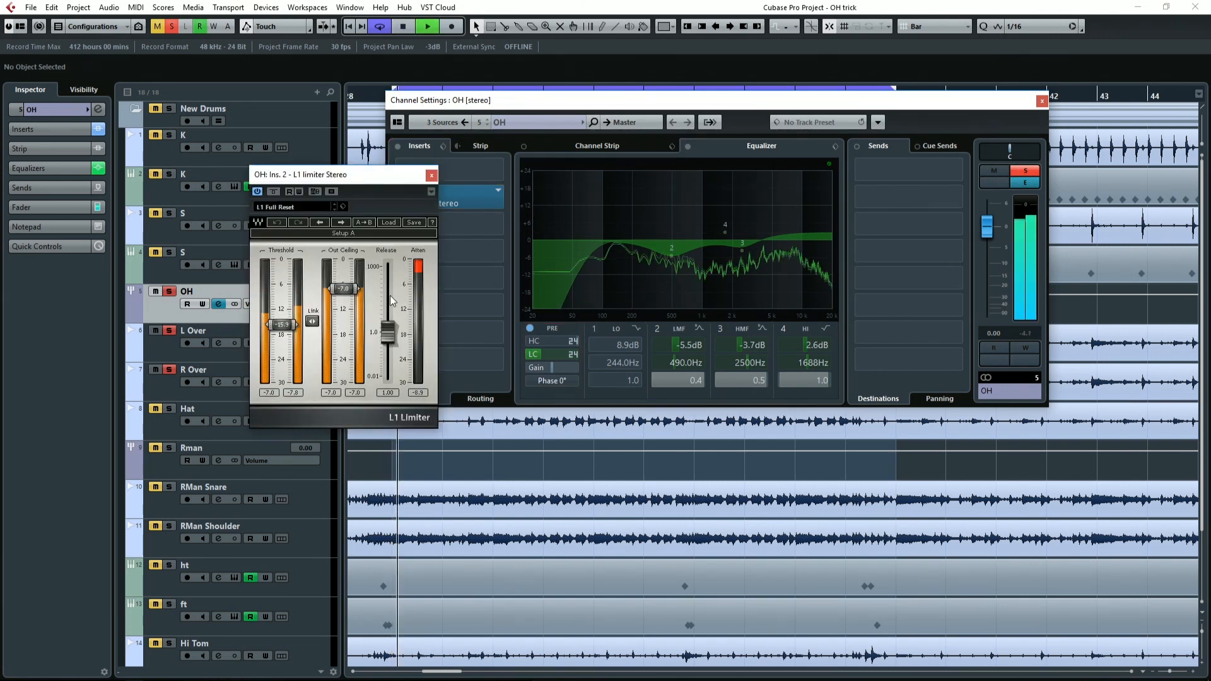
click(687, 147)
click(398, 146)
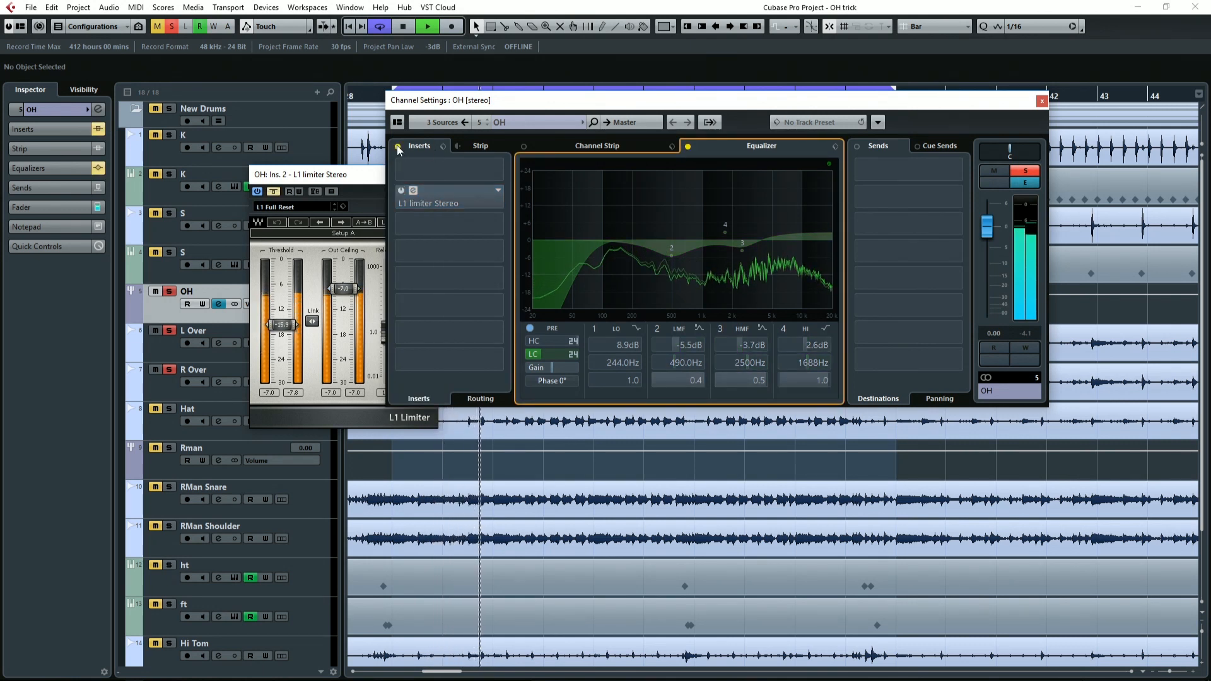
click(398, 146)
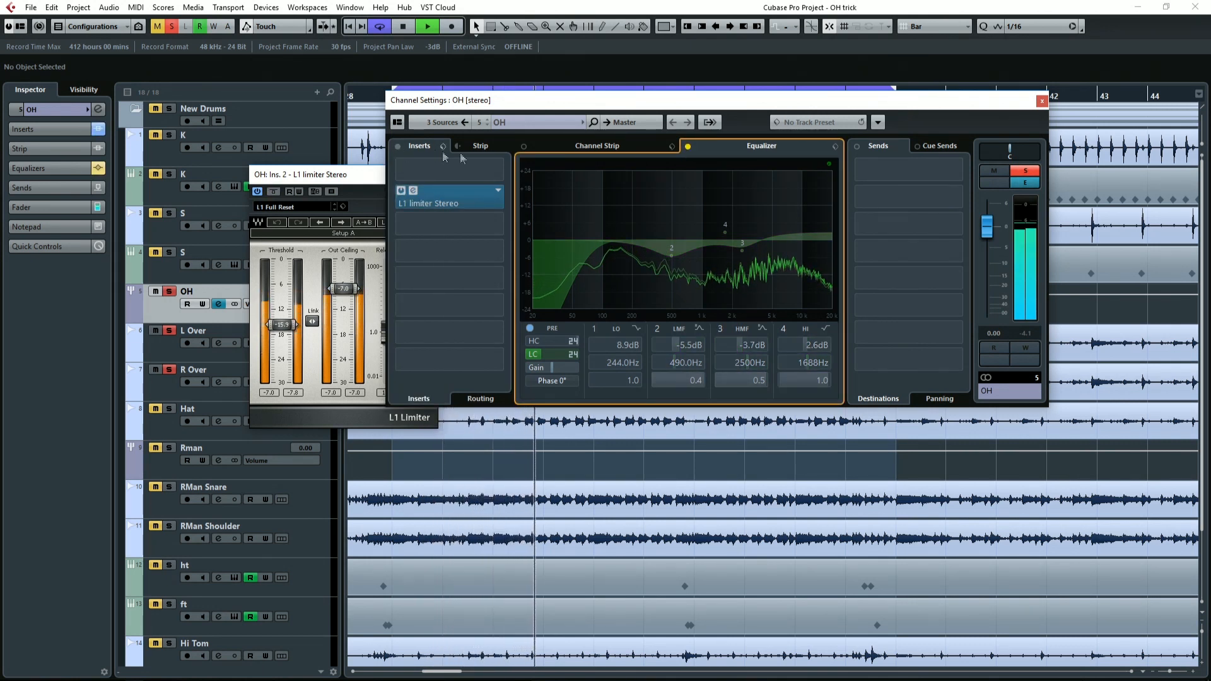
click(688, 147)
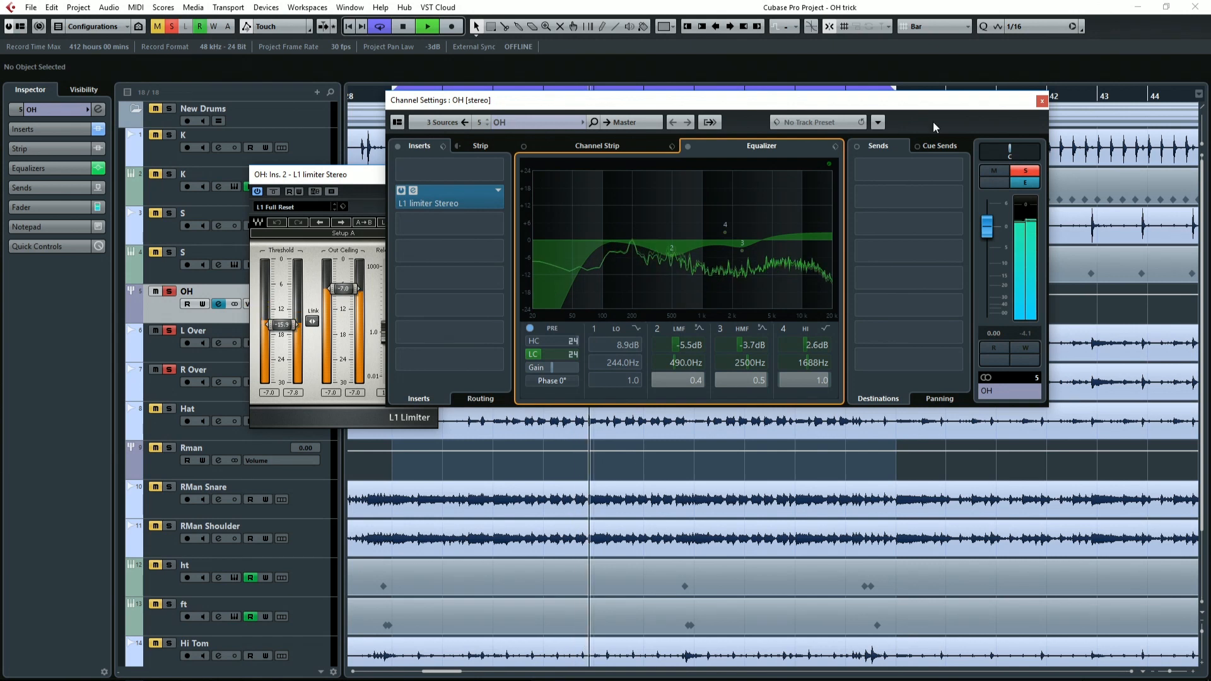
click(1041, 101)
key(space)
click(432, 175)
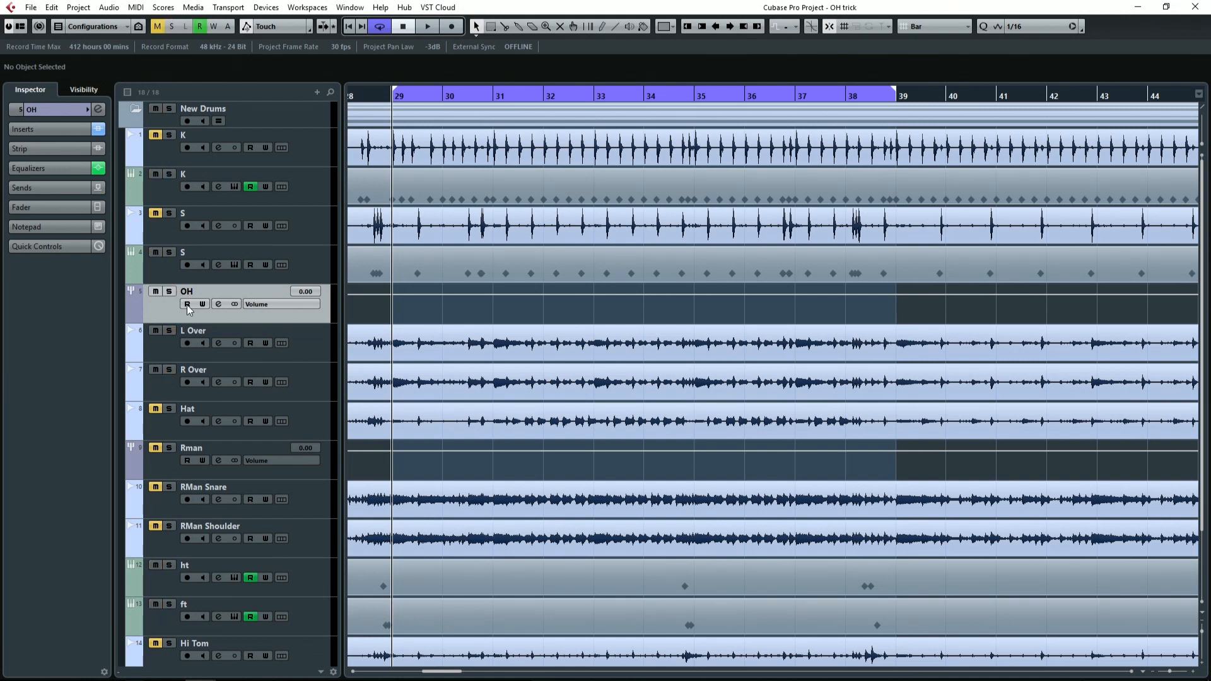
Duplicate the OH, L Over and R Over tracks together and place the copies above the original OH track.
click(311, 380)
shift+click(322, 320)
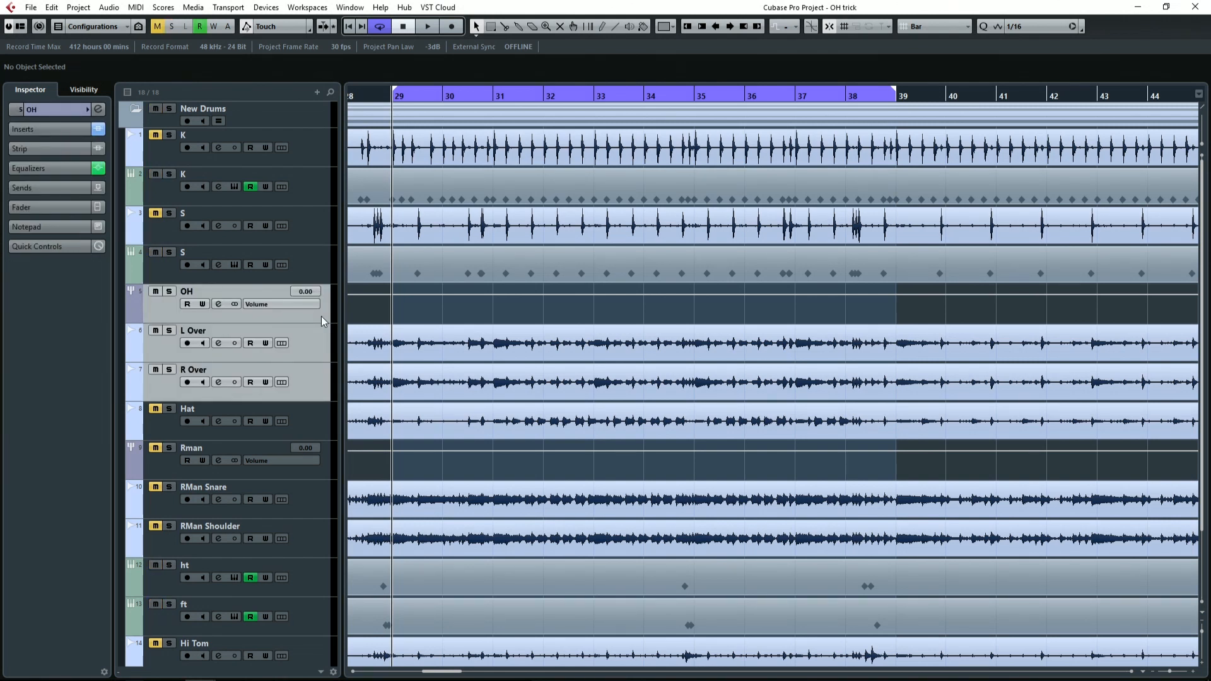
right_click(320, 316)
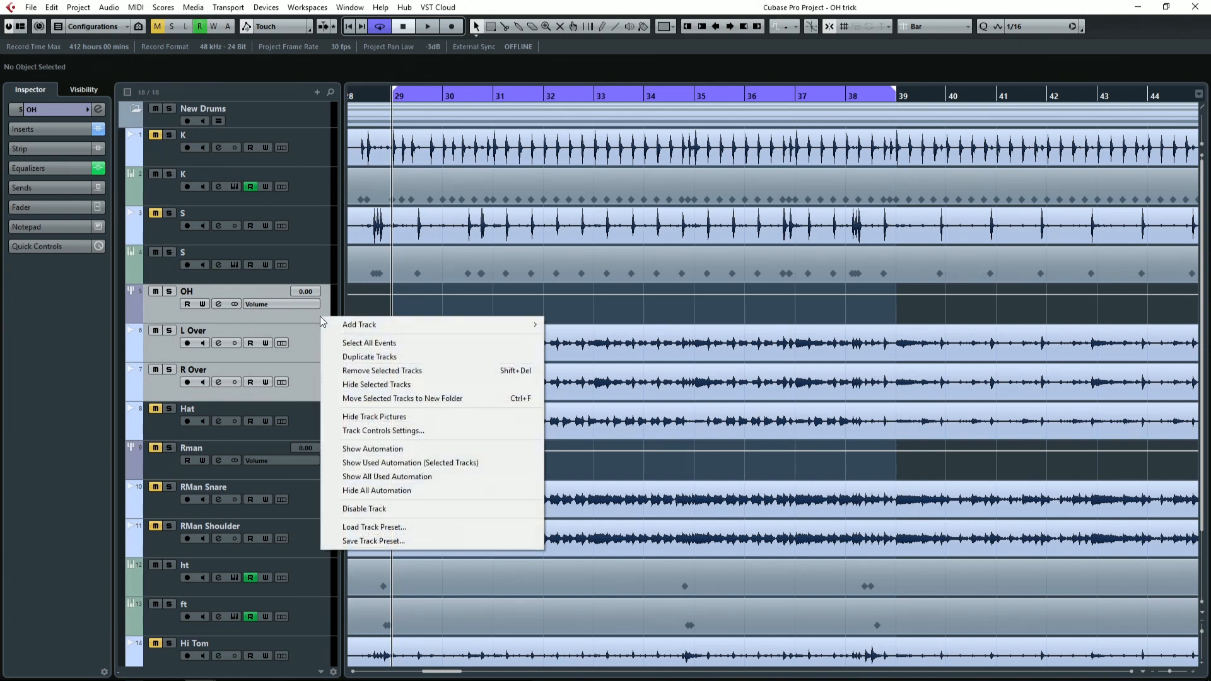
click(395, 358)
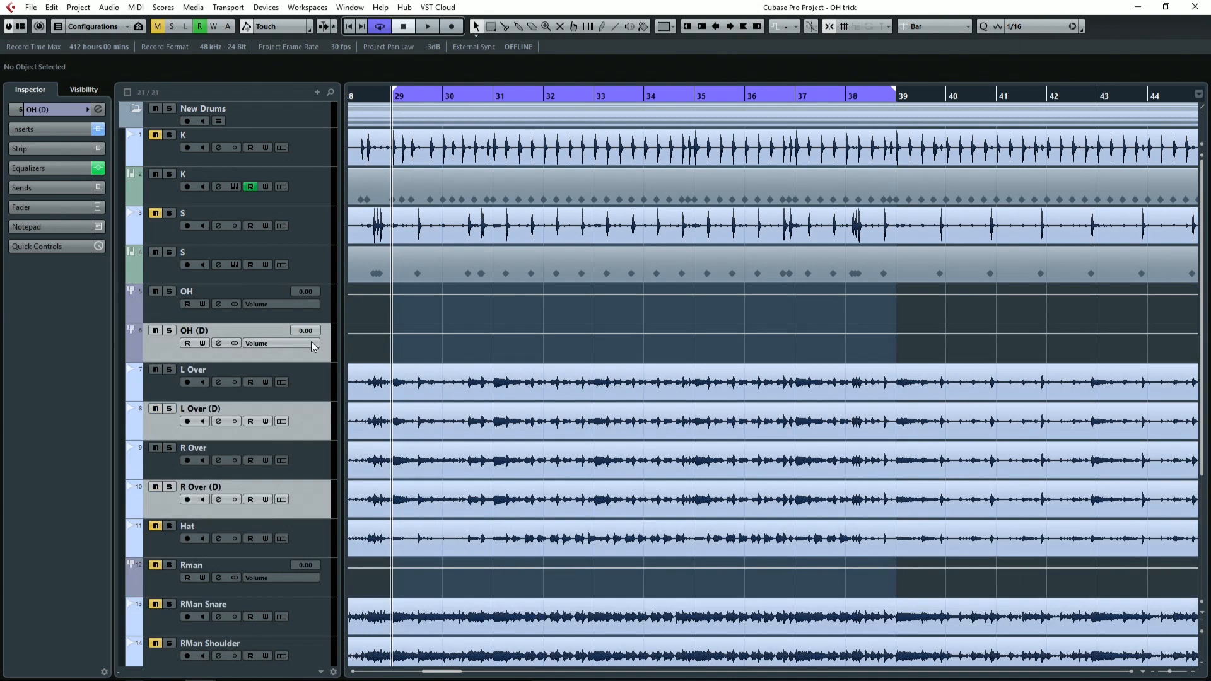
drag(319, 353, 282, 309)
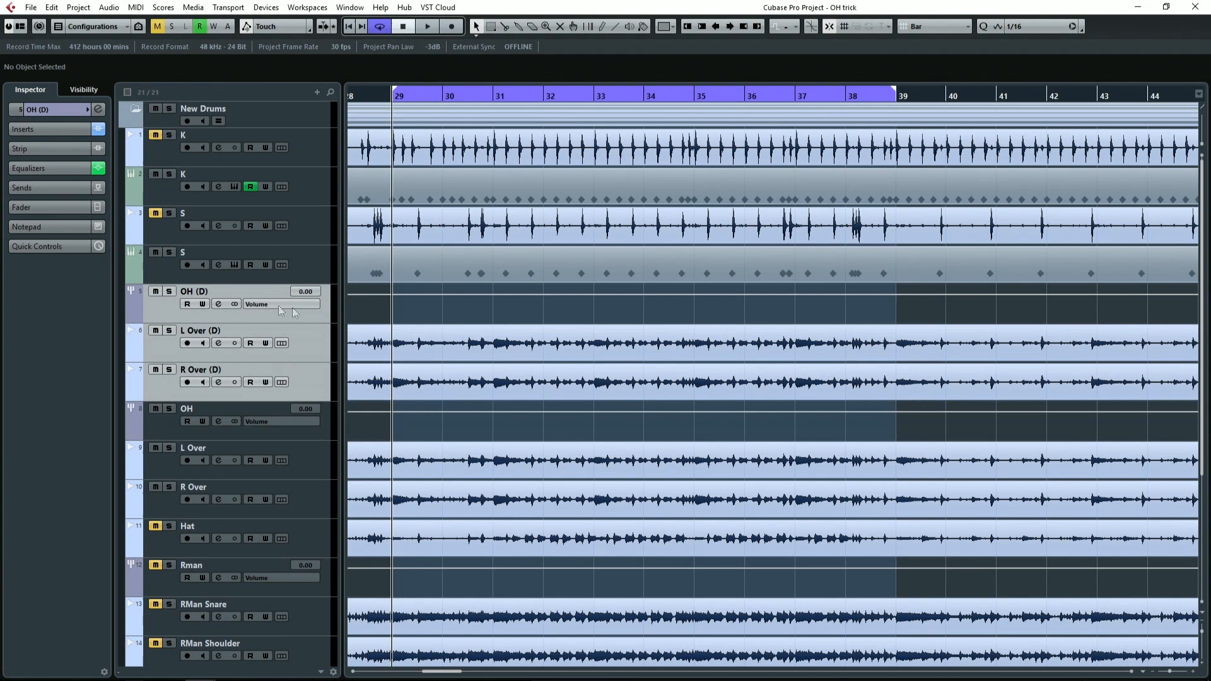
Rename the duplicated OH group track as Fake Room.
double_click(223, 293)
text(Fak)
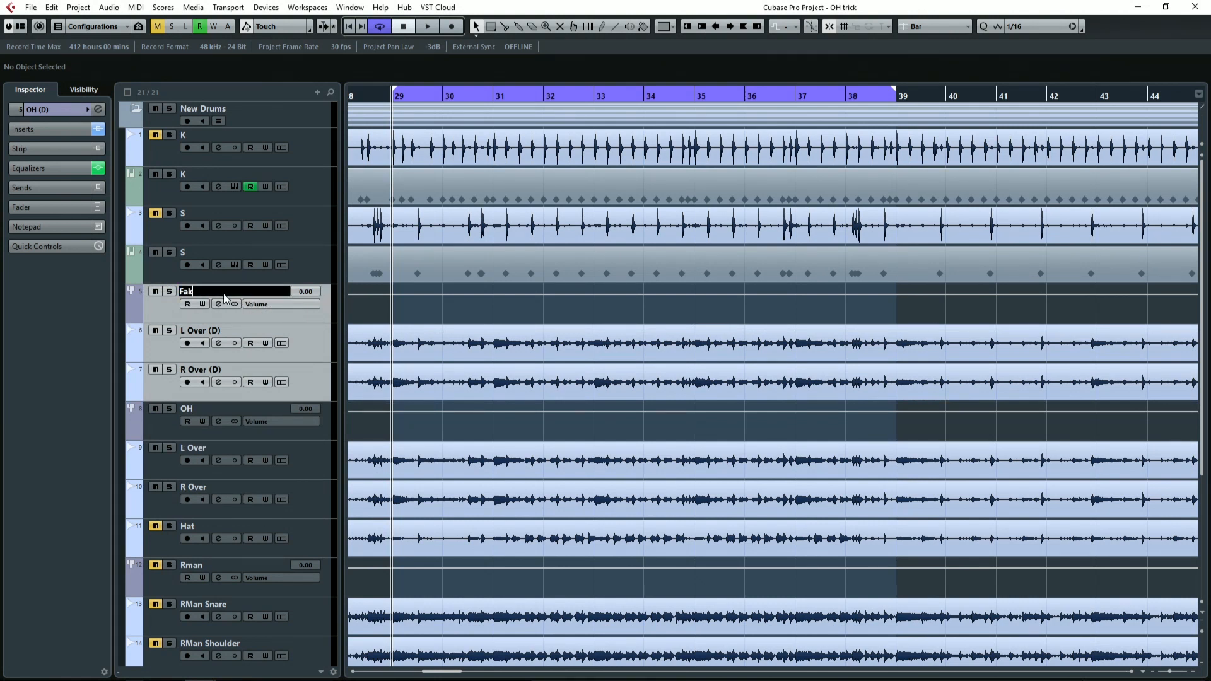
text(e Room)
key(Return)
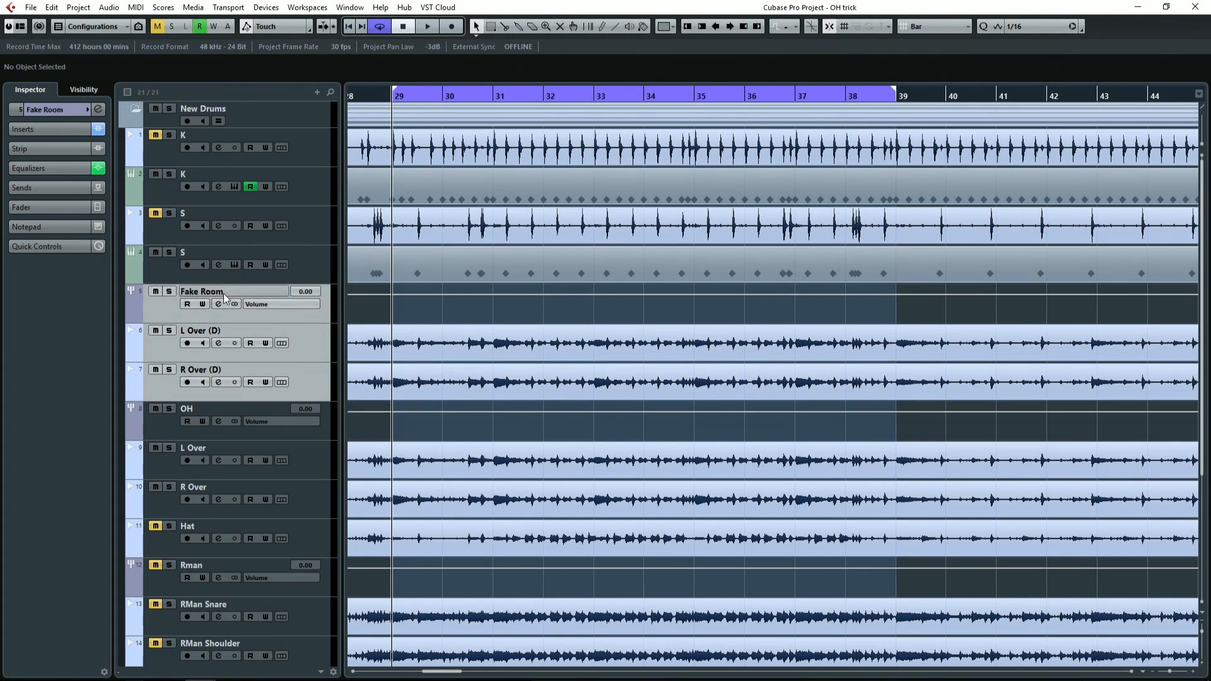
Route the outputs of L Over (D) and R Over (D) to the Fake Room group.
click(316, 341)
shift+click(319, 379)
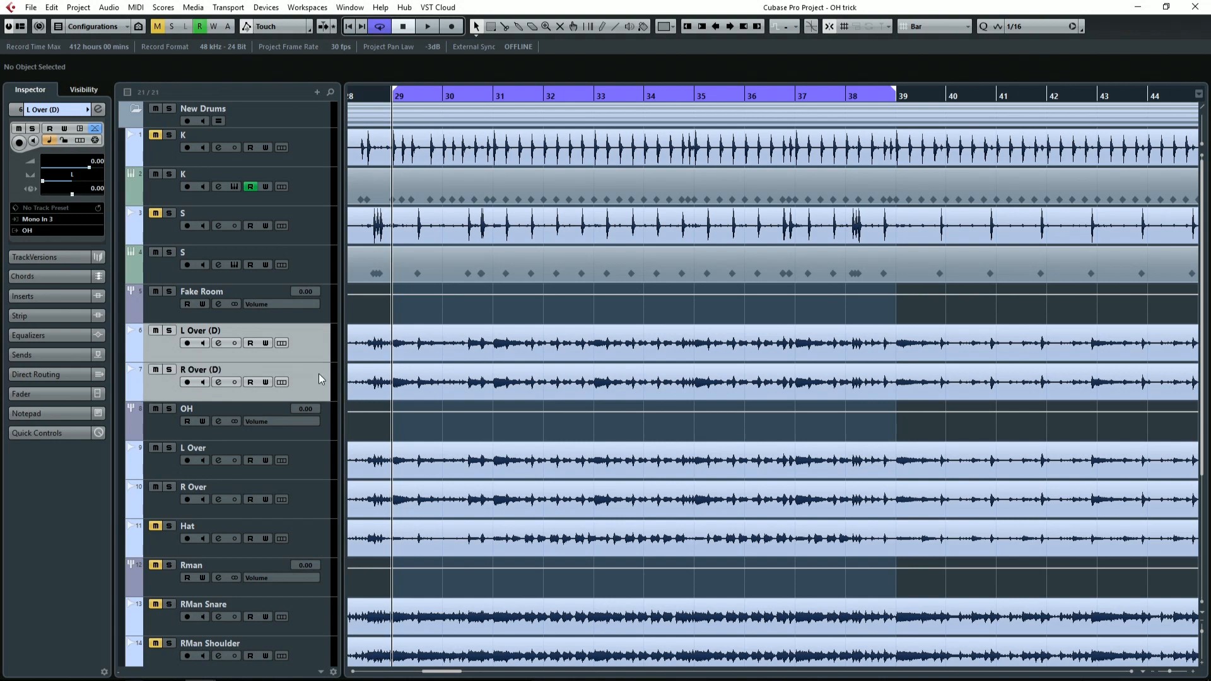
click(49, 231)
click(82, 506)
Solo the Fake Room group and open its channel settings.
click(170, 292)
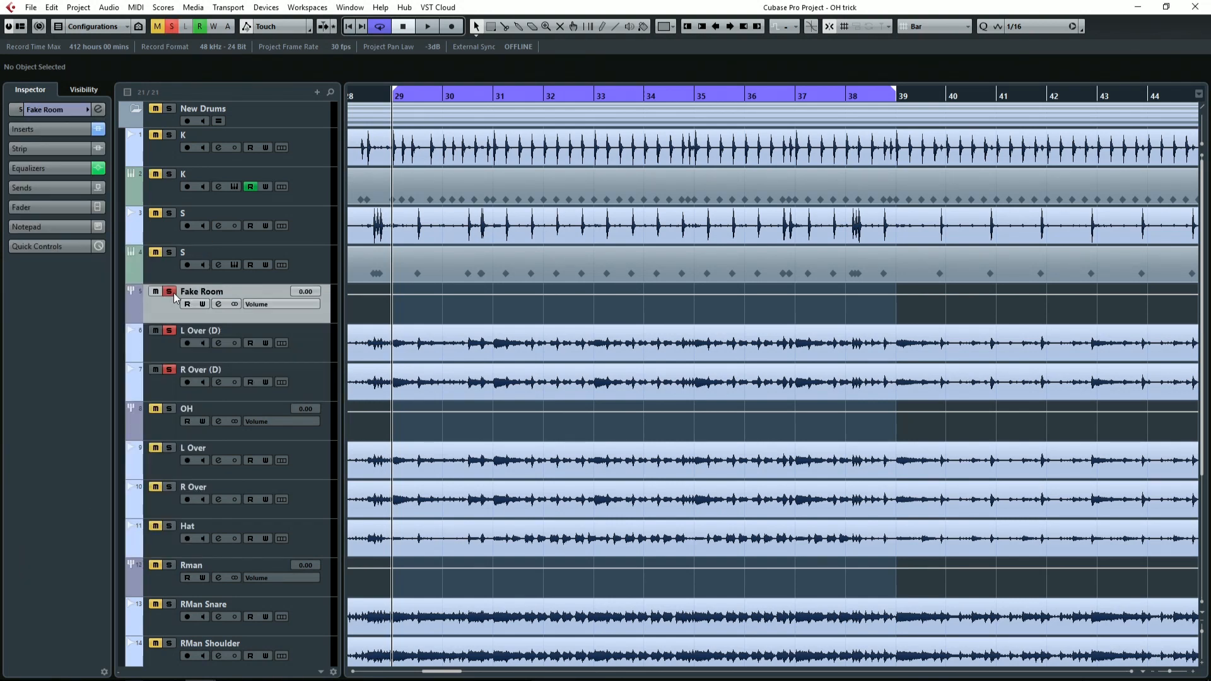
key(space)
click(101, 109)
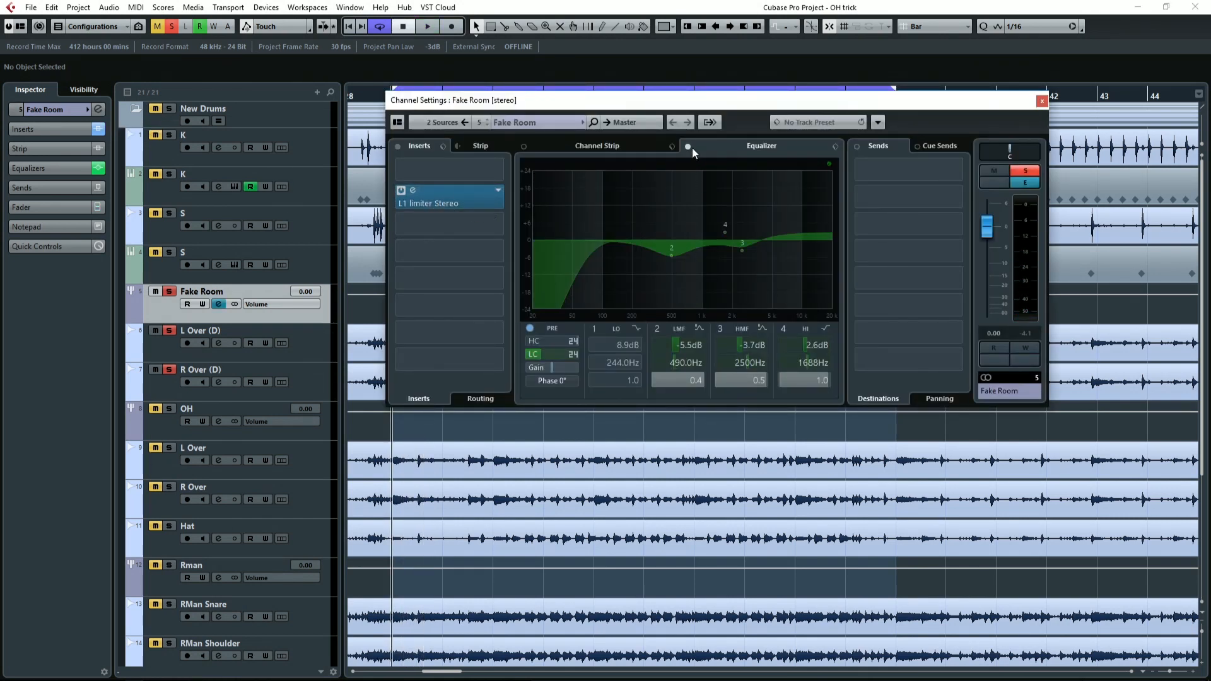
Turn off Fake Room's LMF, HMF and HI equalizer bands and bypass its pre filters.
click(656, 329)
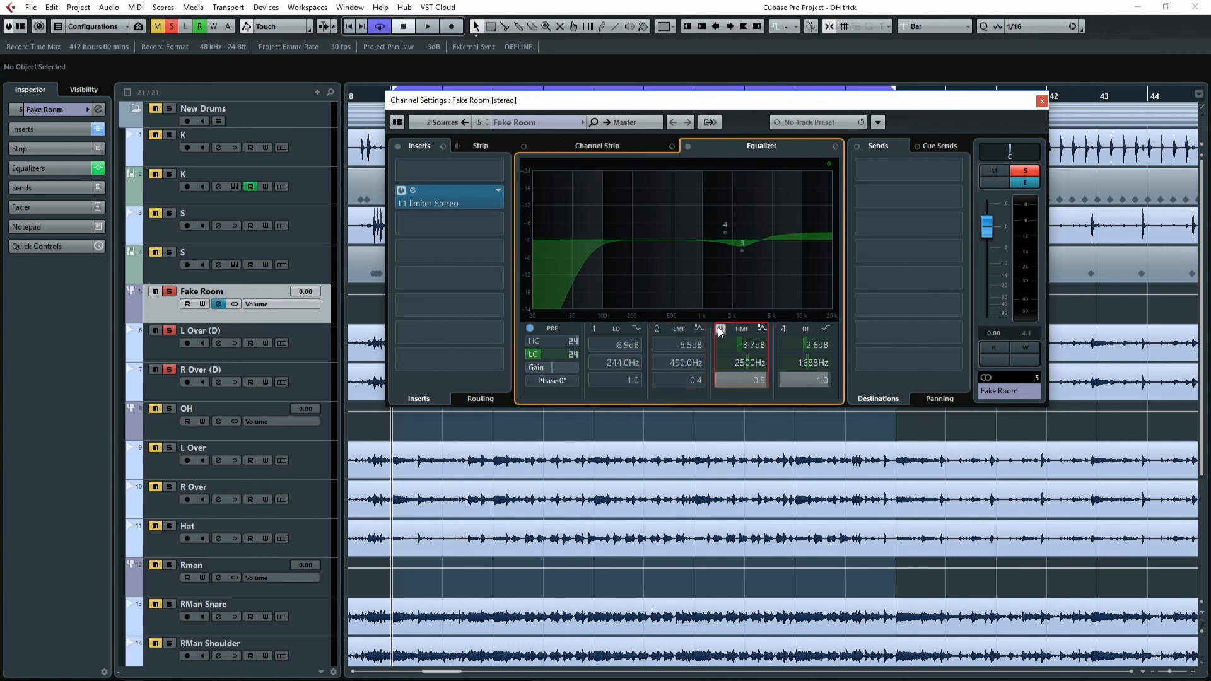
click(719, 329)
click(784, 328)
click(530, 329)
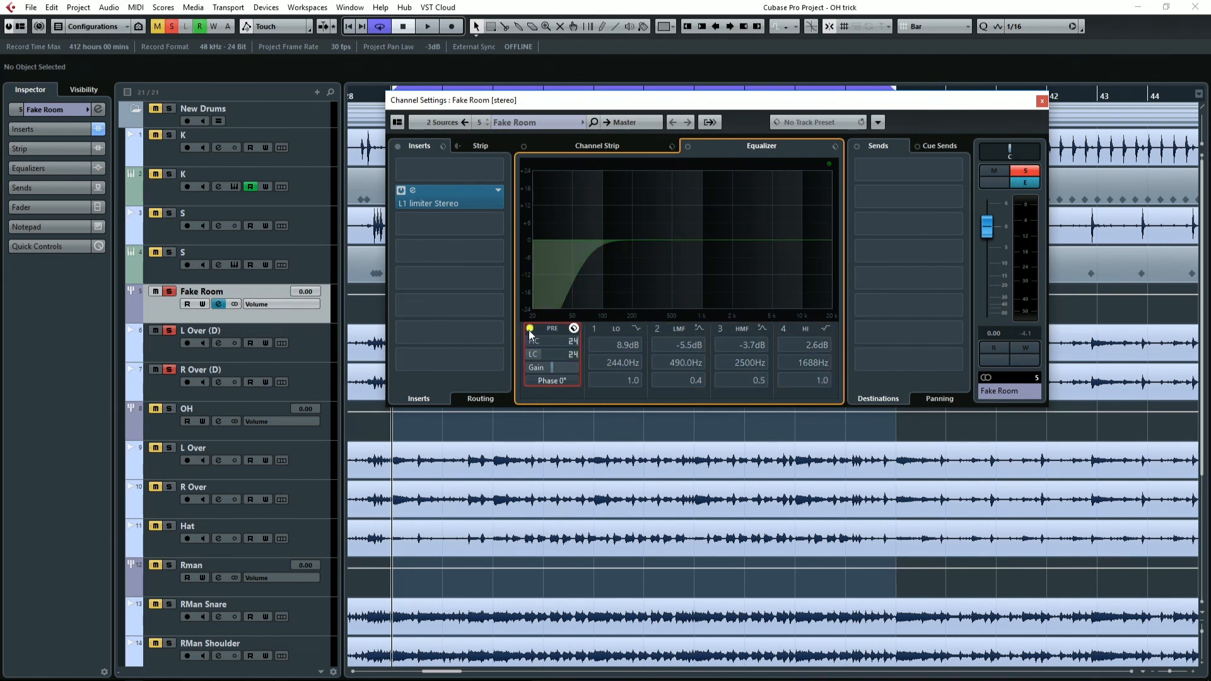
click(530, 329)
click(530, 329)
During playback, set Fake Room's L1 limiter threshold to -30.0 and lower its output ceiling slightly, closing the plug-in when done.
click(457, 212)
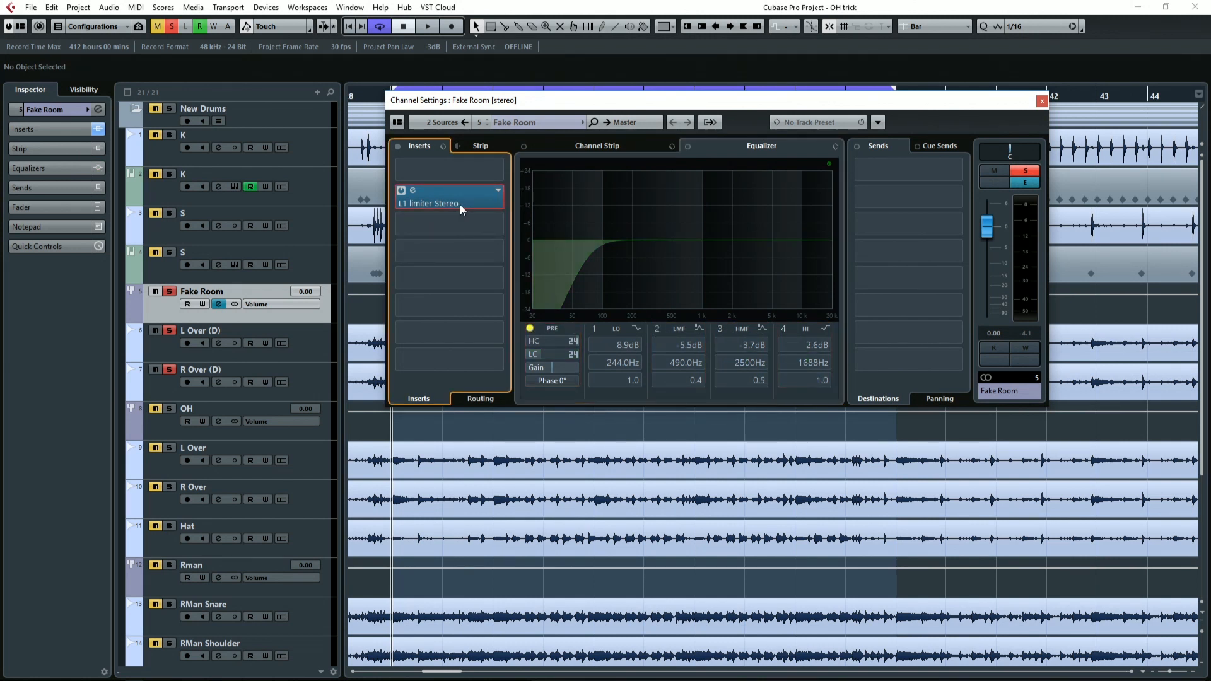
drag(391, 177, 630, 252)
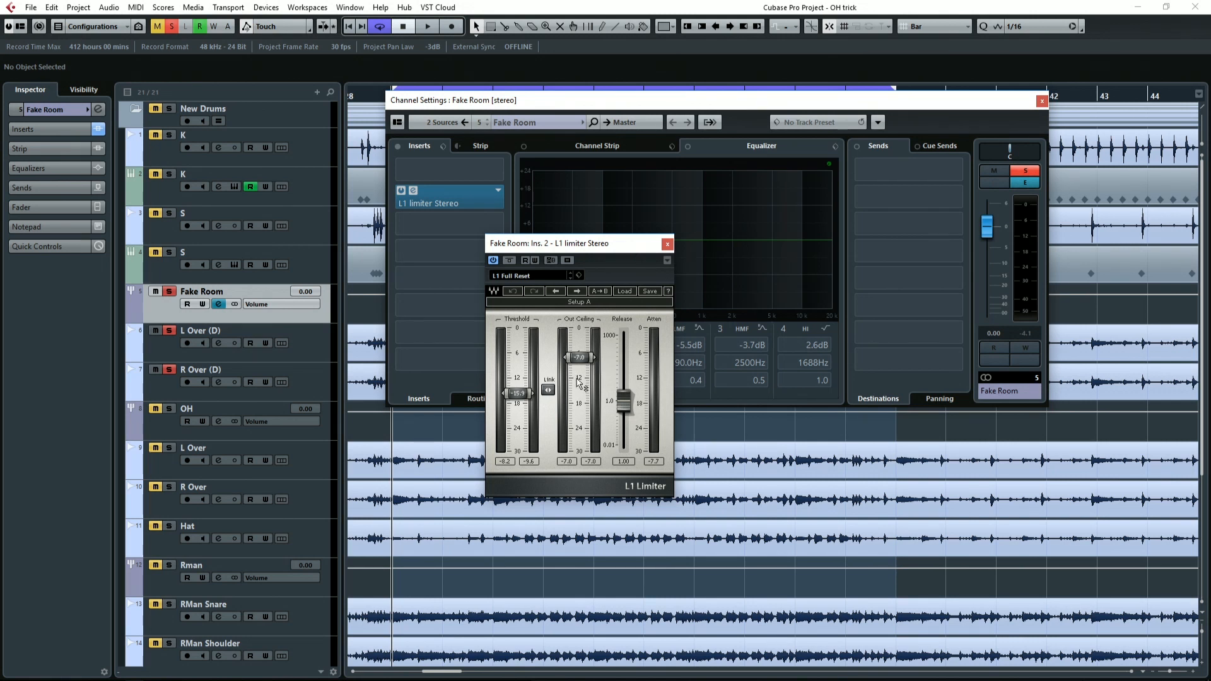
key(space)
drag(533, 396, 533, 450)
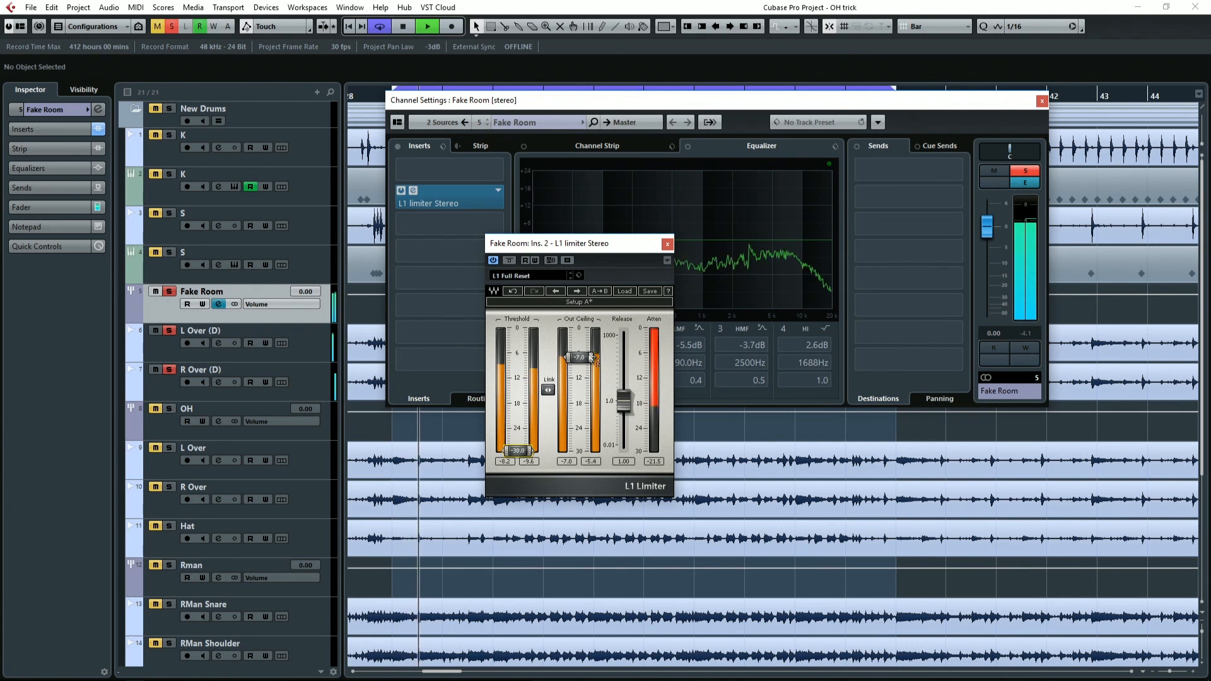
drag(588, 358, 587, 360)
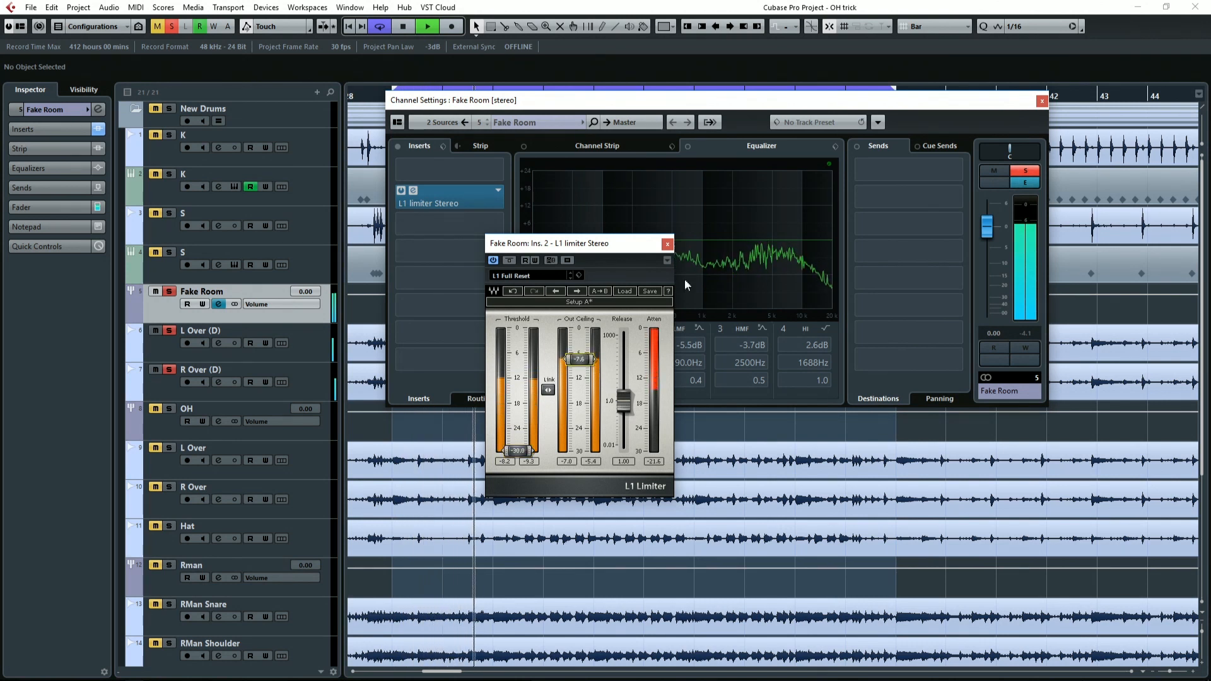
click(668, 245)
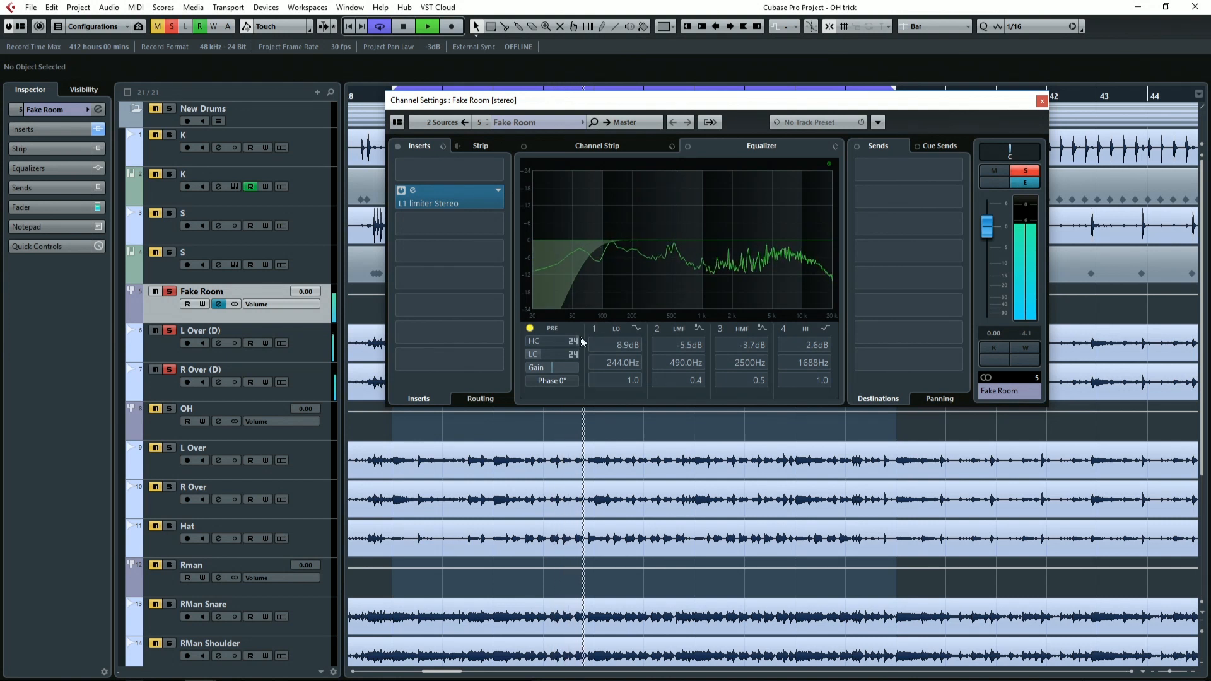
Bypass and re-enable the Fake Room inserts to compare the sound with and without the limiter.
click(398, 146)
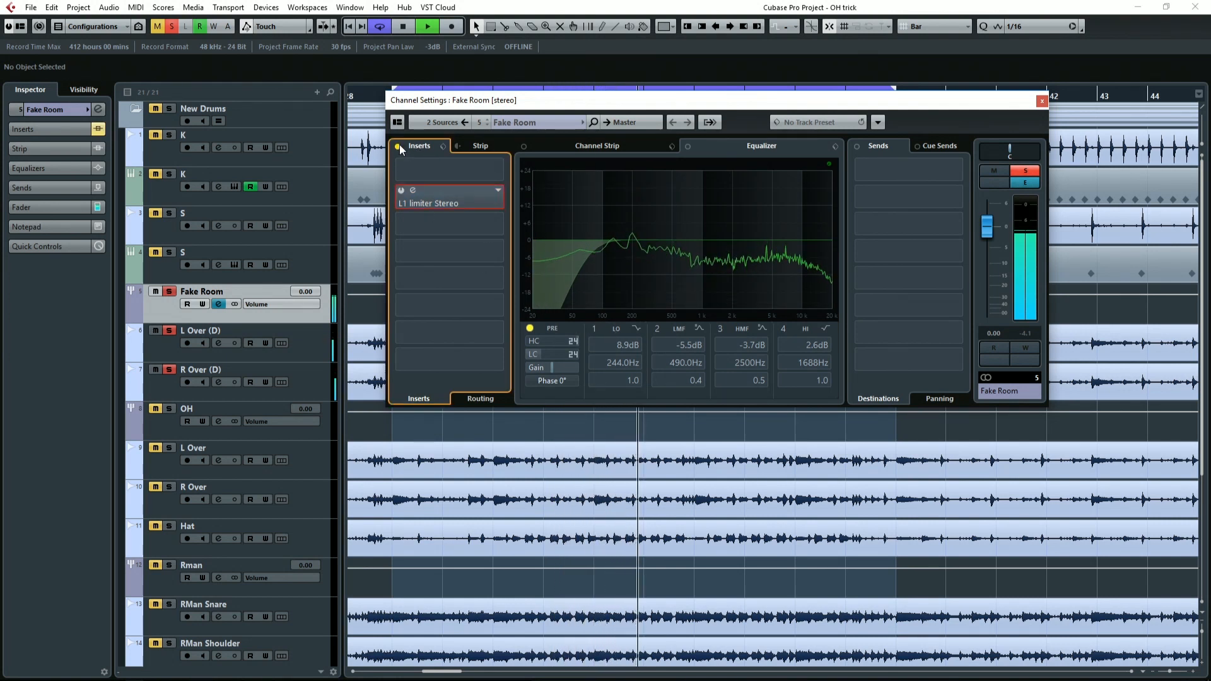
click(400, 146)
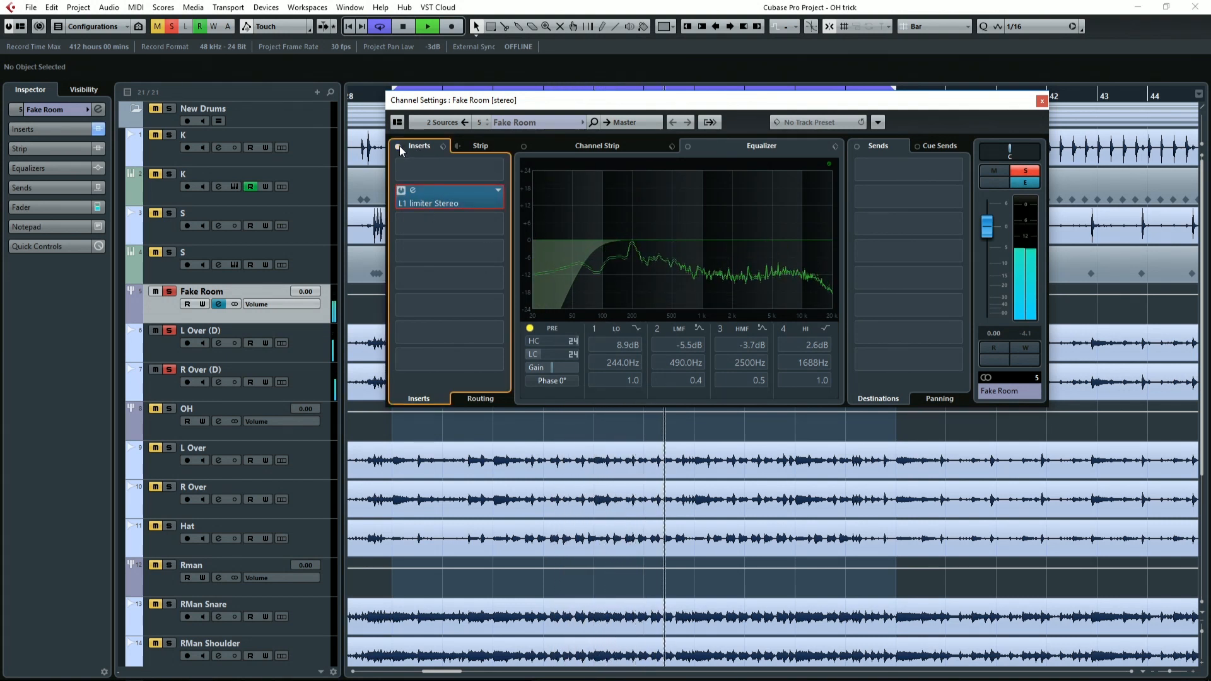
key(space)
Enable Fake Room's pre filters, roll off the highs with the high-cut filter and set the low cut to about 73.6 Hz.
click(531, 328)
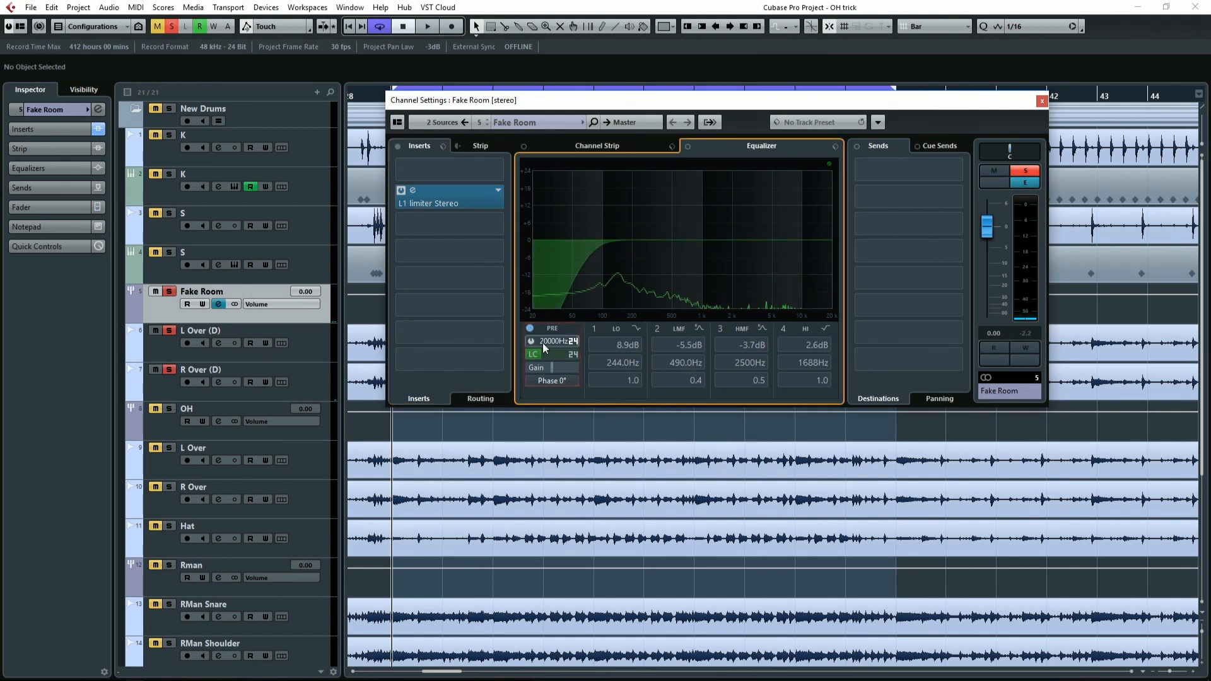
scroll(554, 341, up, 3)
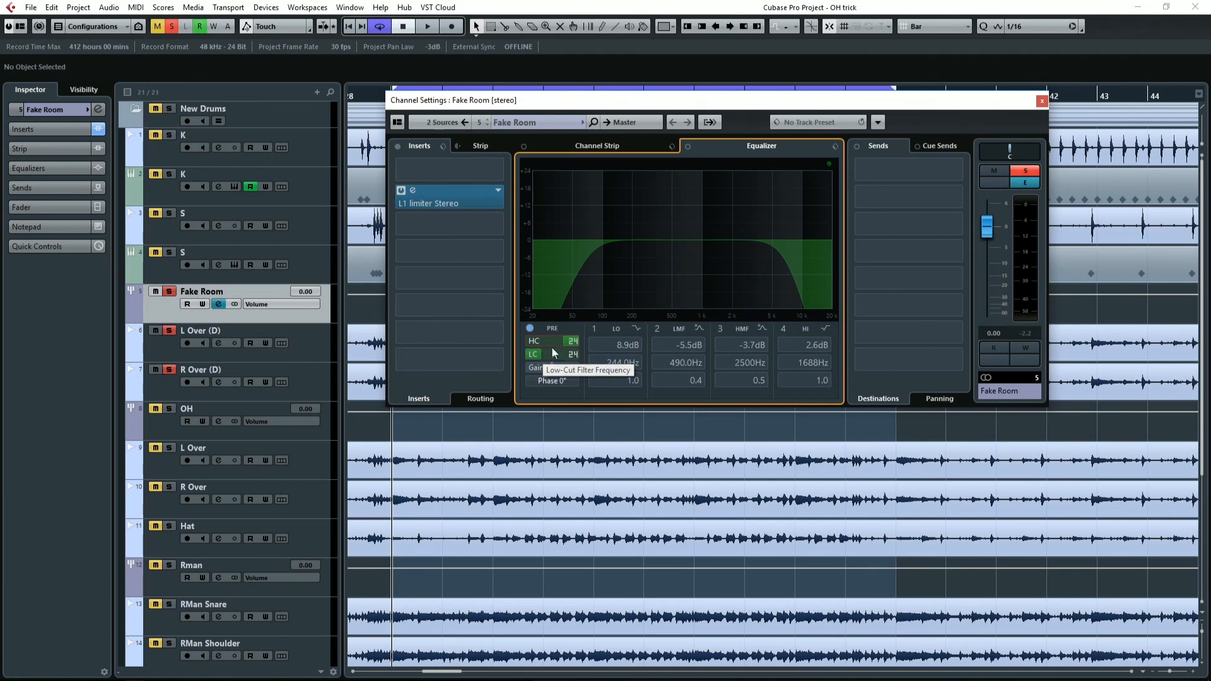
key(space)
mouse_move(552, 352)
mouse_down()
mouse_move(571, 353)
mouse_move(557, 357)
mouse_up()
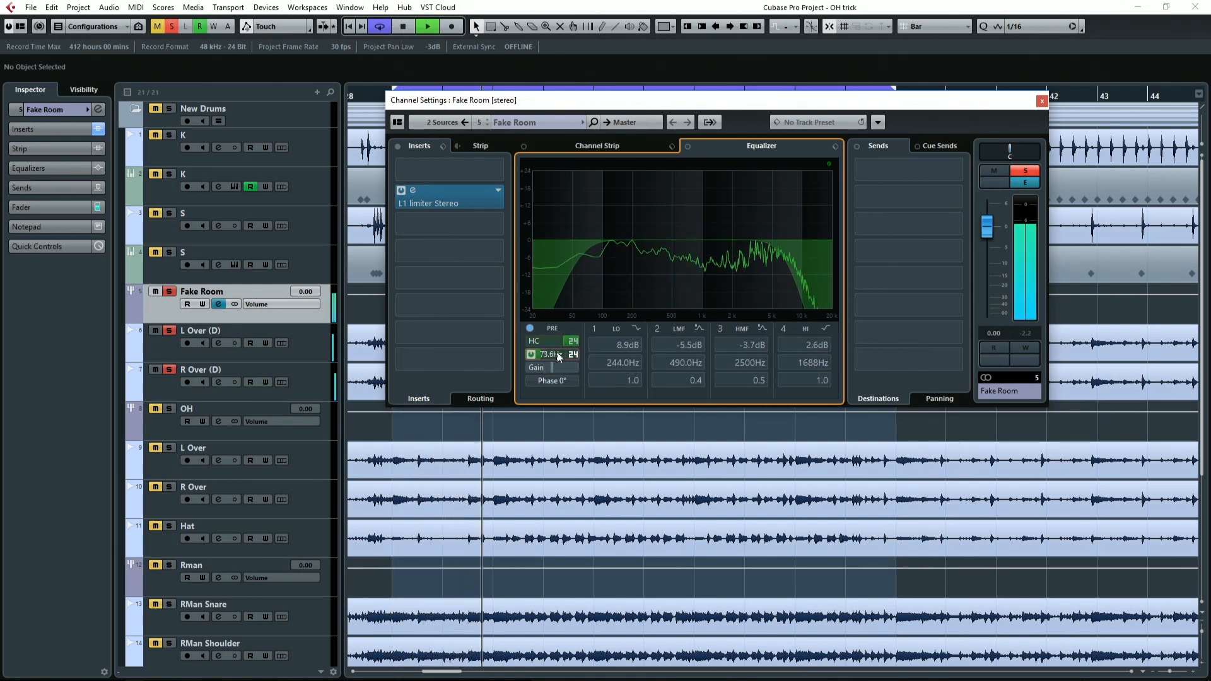
mouse_move(553, 341)
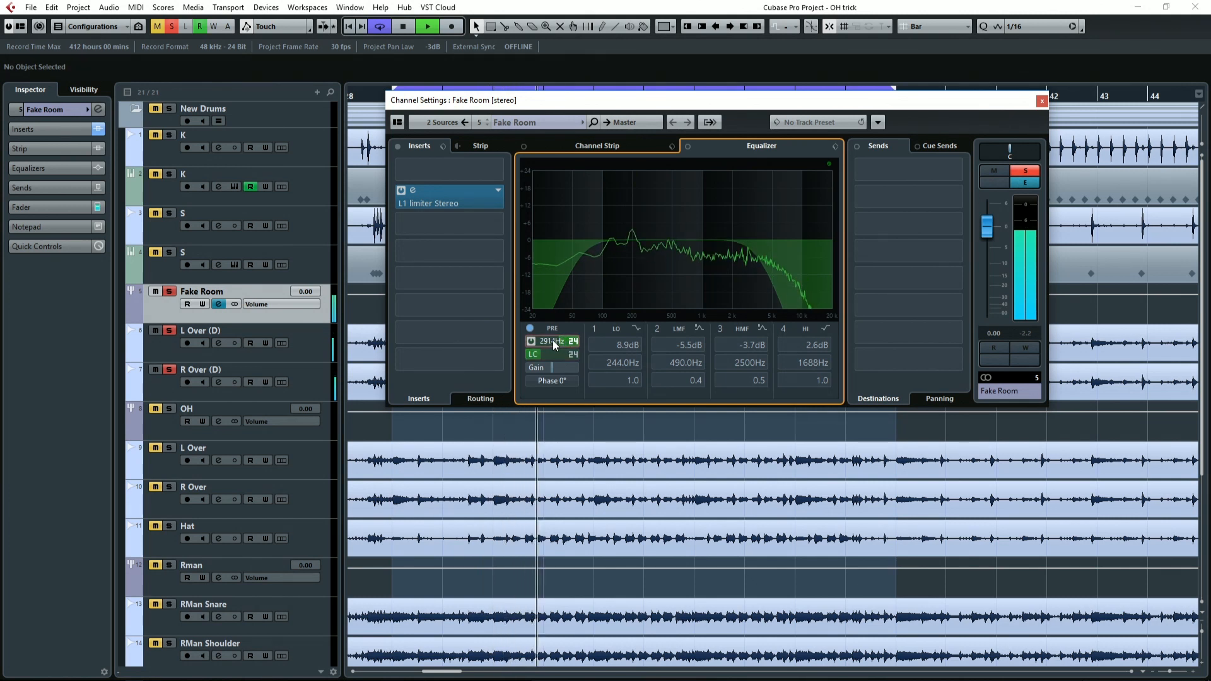
drag(553, 339, 556, 339)
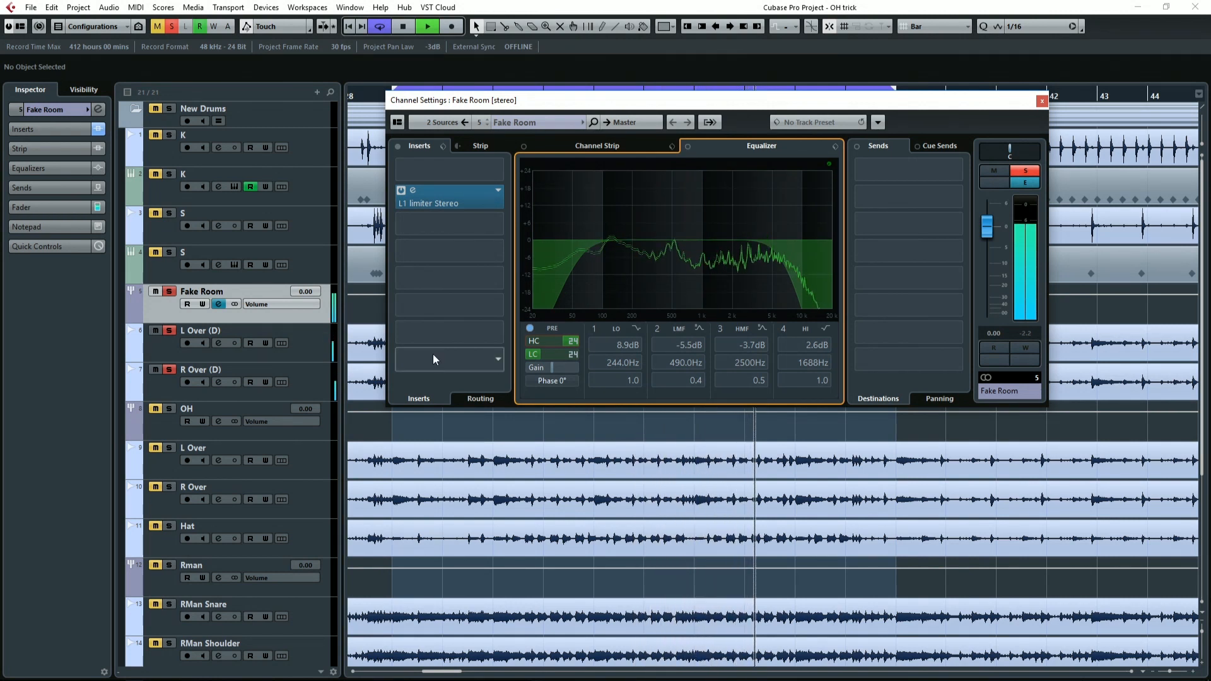
Bypass and re-enable Fake Room's pre filters during playback to compare the sound with and without the cuts.
click(530, 329)
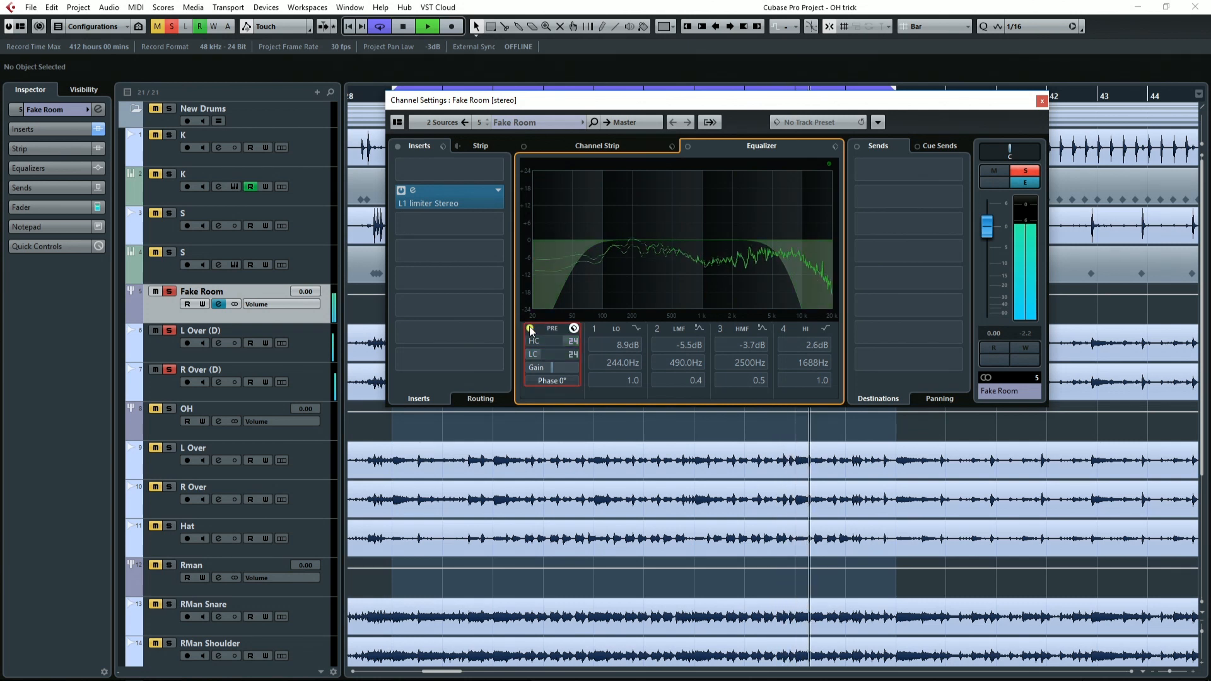
click(529, 328)
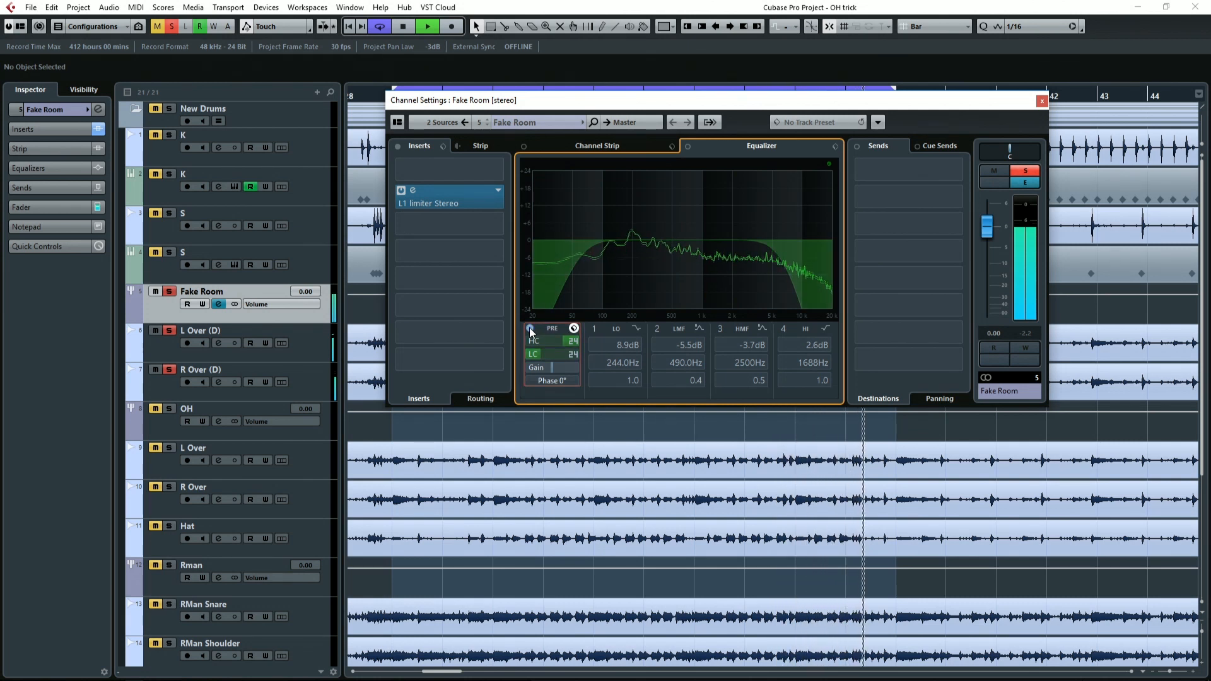
key(space)
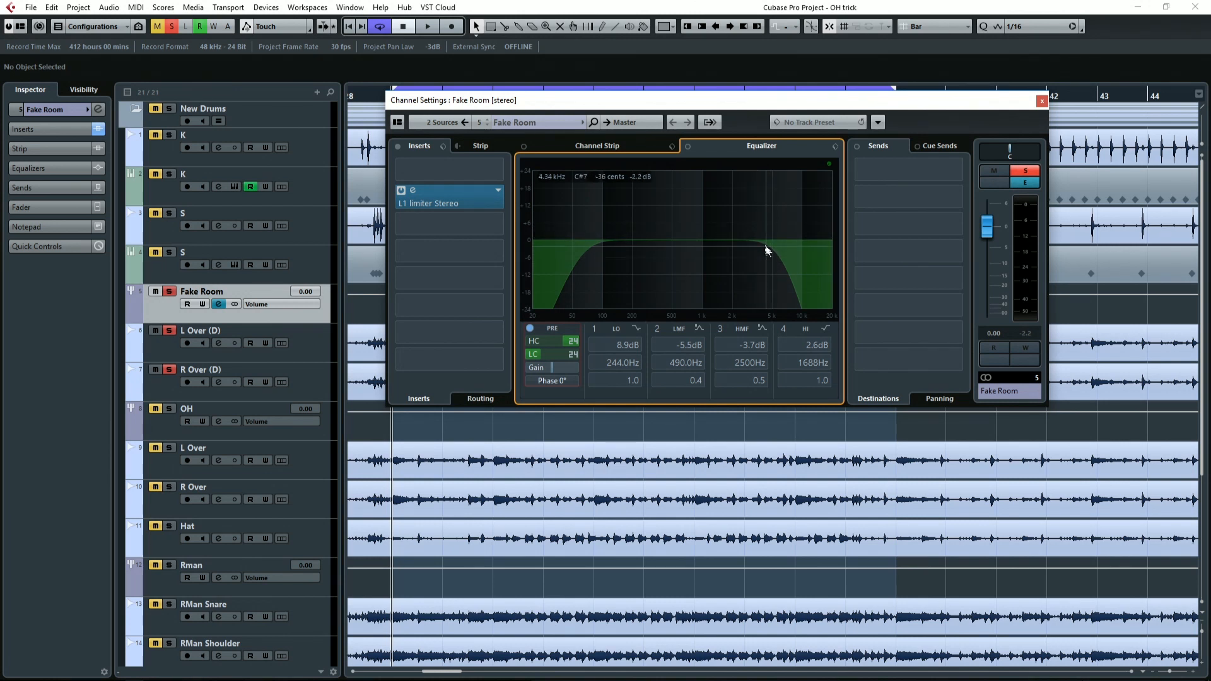
Cut Fake Room's low-mid EQ band by -10.7 dB at 417.9 Hz with Q 1.2, toggling the band during playback to compare.
drag(631, 234, 664, 270)
key(space)
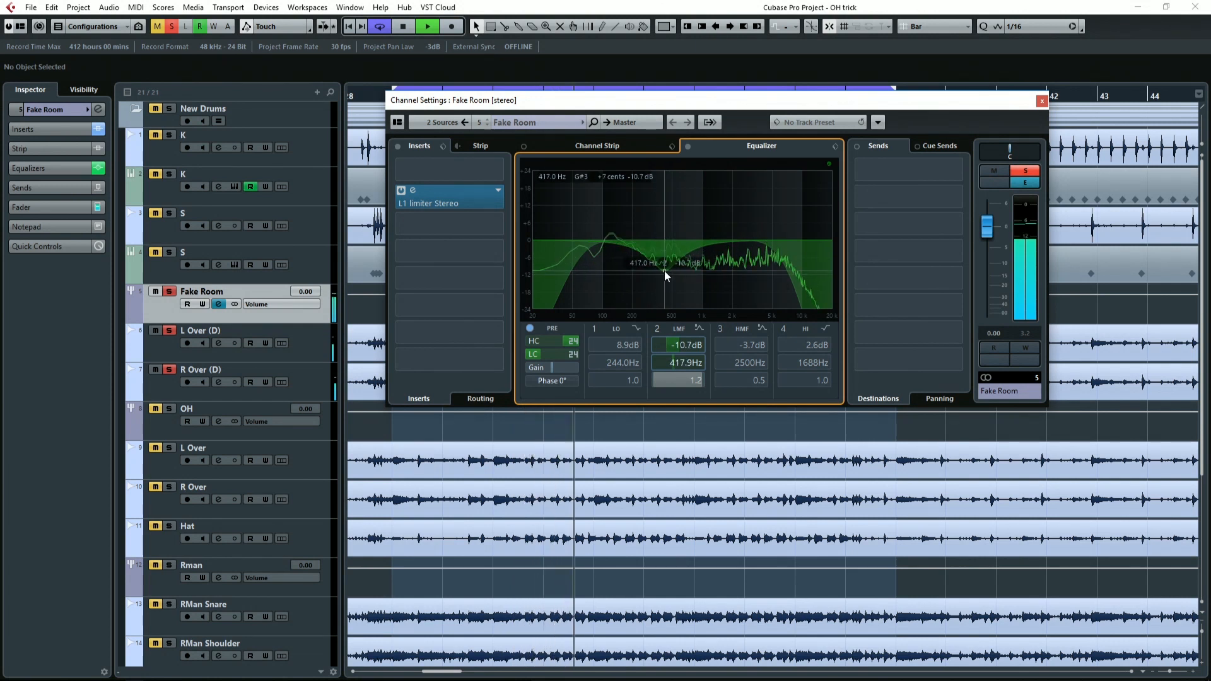
click(657, 328)
click(657, 328)
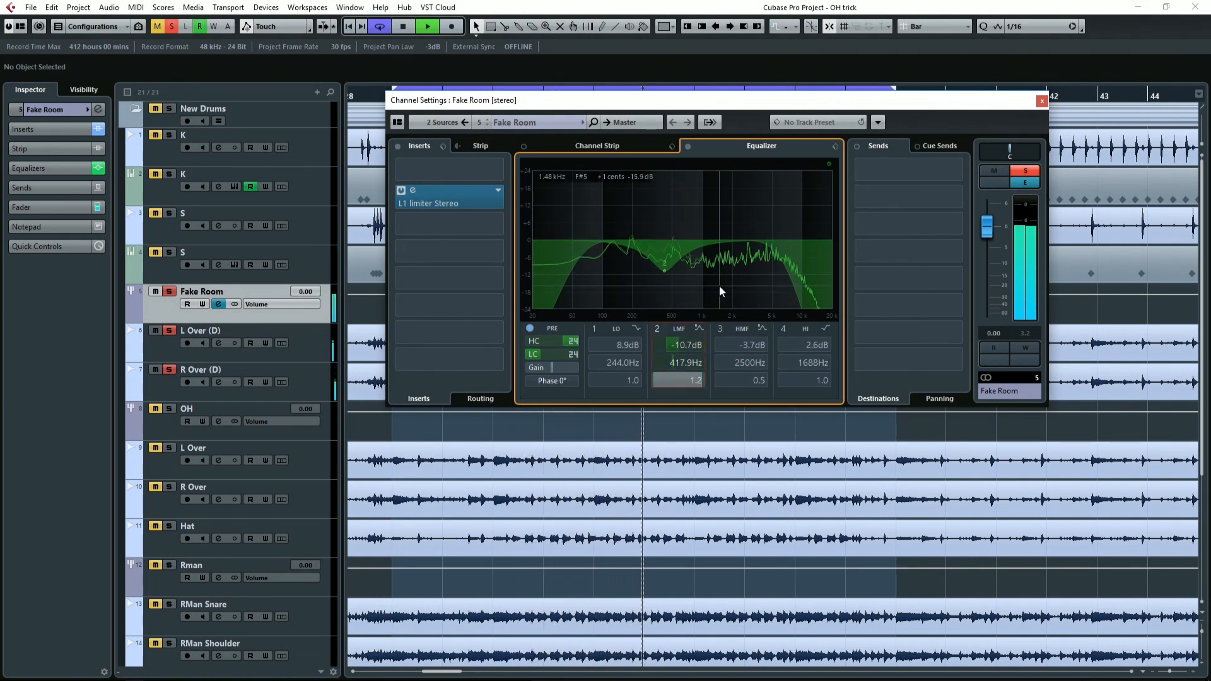
Cut Fake Room's high-mid EQ band by -8.3 dB at 3020 Hz with Q 1.9, bypassing and restoring the equalizer to compare.
mouse_move(743, 254)
mouse_down()
mouse_move(750, 203)
mouse_move(746, 264)
mouse_up()
key(space)
click(688, 147)
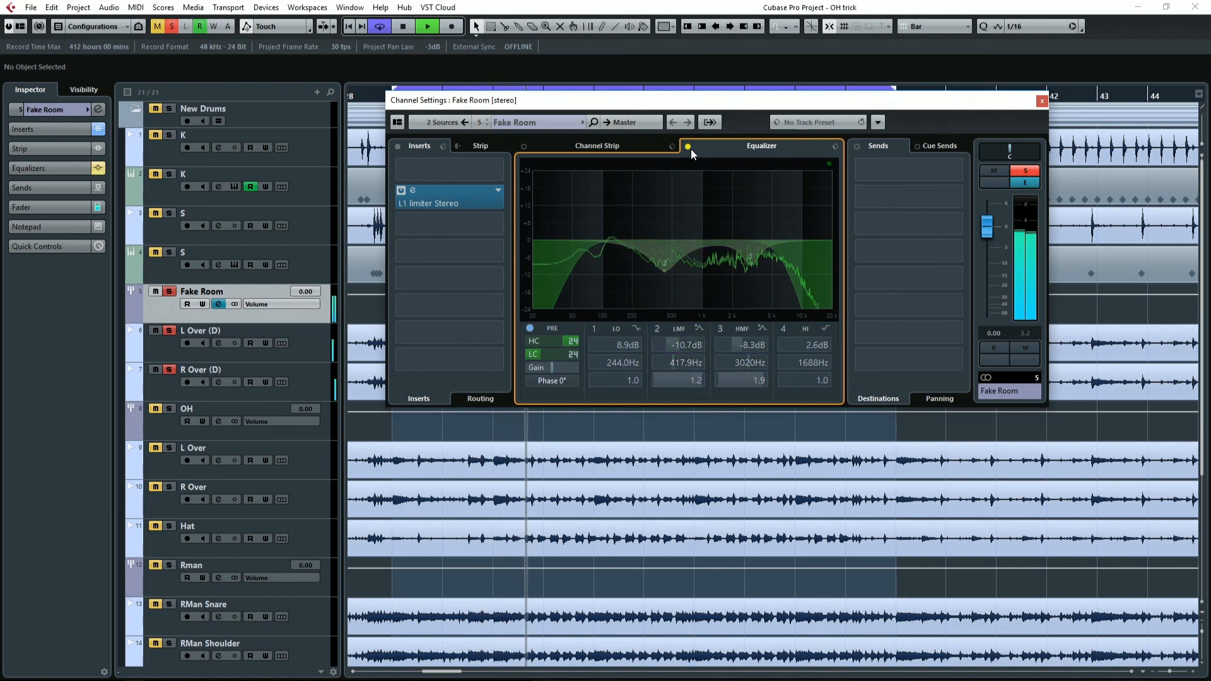
click(688, 148)
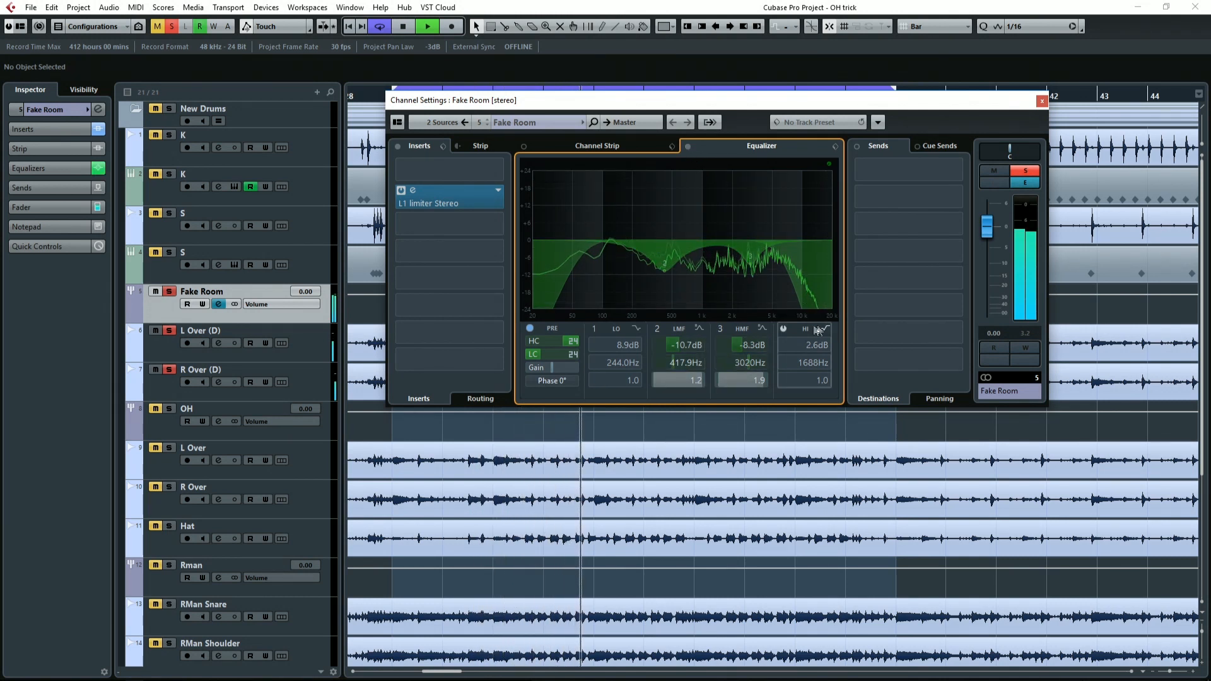
key(space)
Enable Fake Room's high EQ band as a narrow bell cut of -9.8 dB at 4344 Hz with Q 4.8.
click(783, 328)
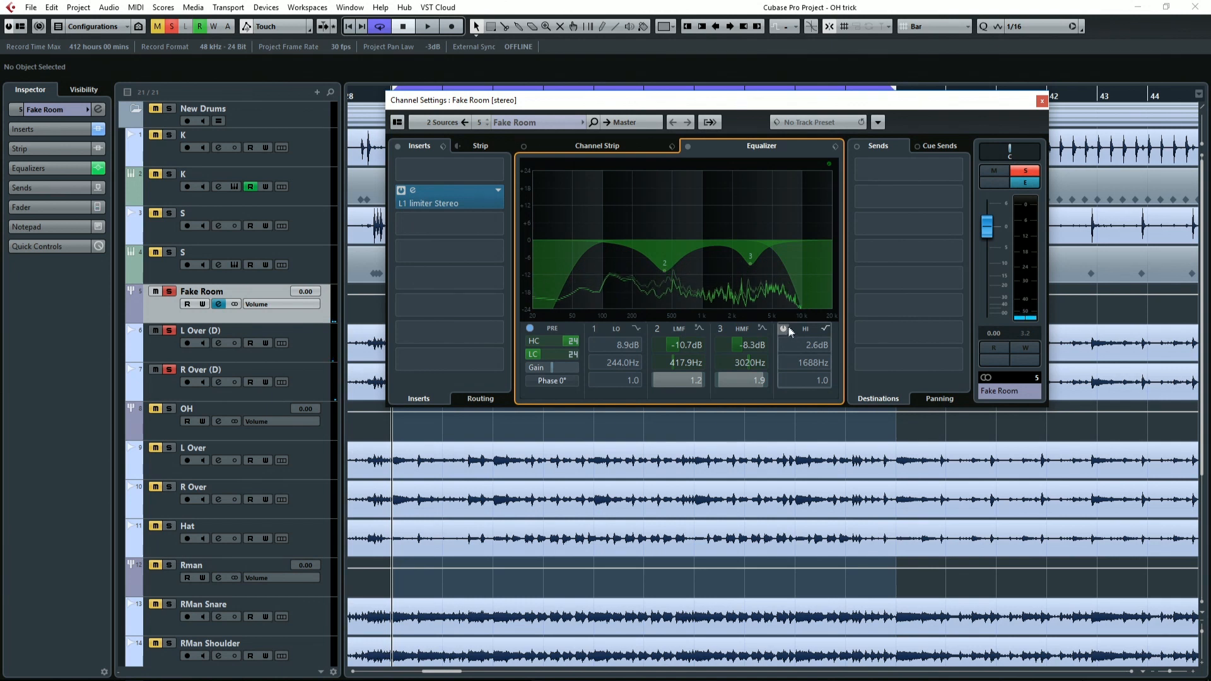
drag(724, 232, 765, 267)
right_click(773, 198)
mouse_move(811, 288)
click(946, 285)
Bypass Fake Room's pre filters, inserts and equalizer during playback, and re-enable them all to compare the dry and processed sound.
key(space)
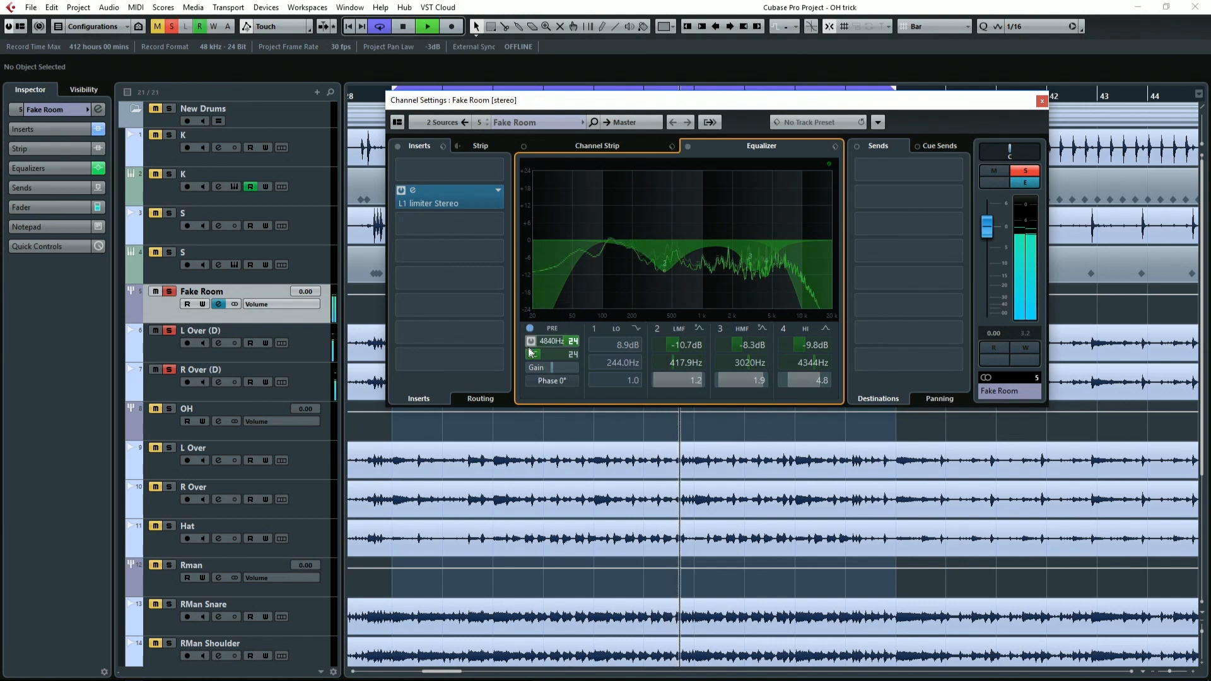
click(529, 328)
click(397, 145)
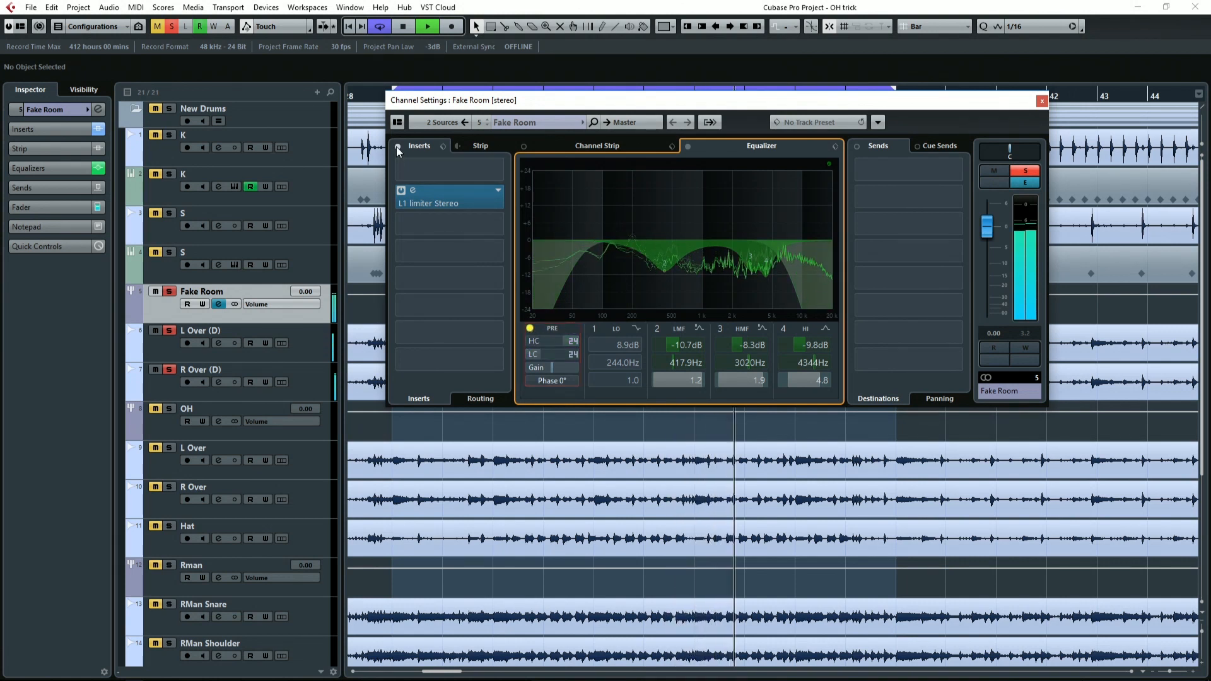
click(687, 147)
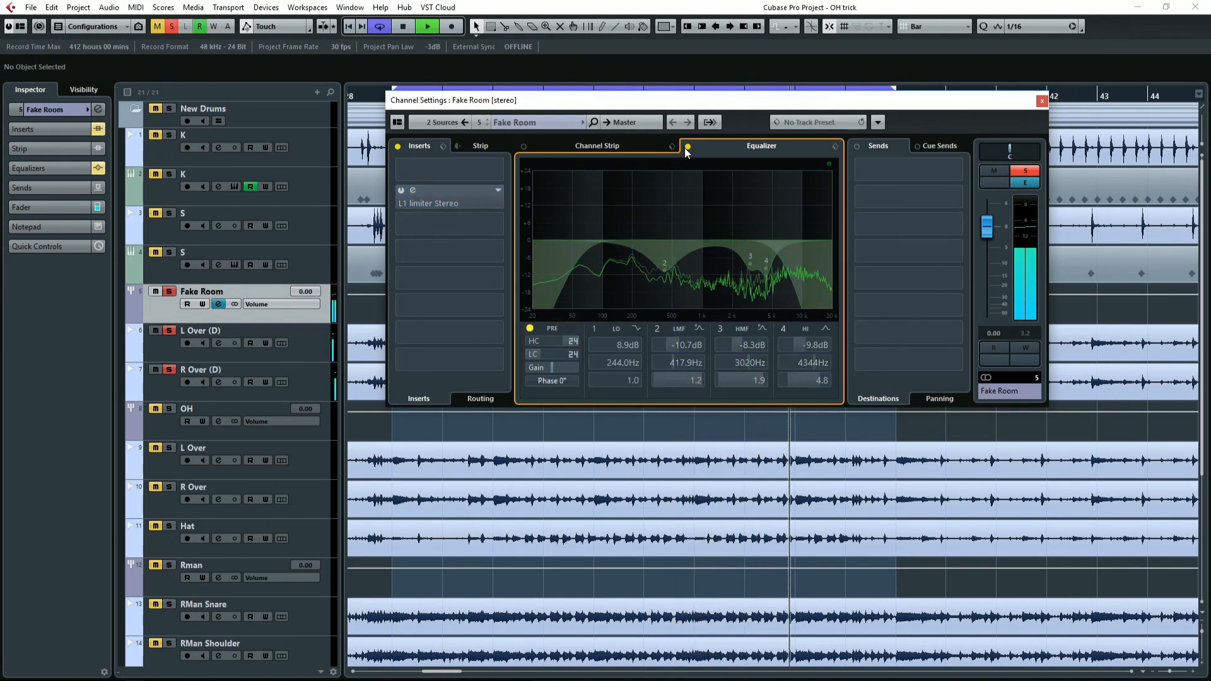
key(space)
click(687, 146)
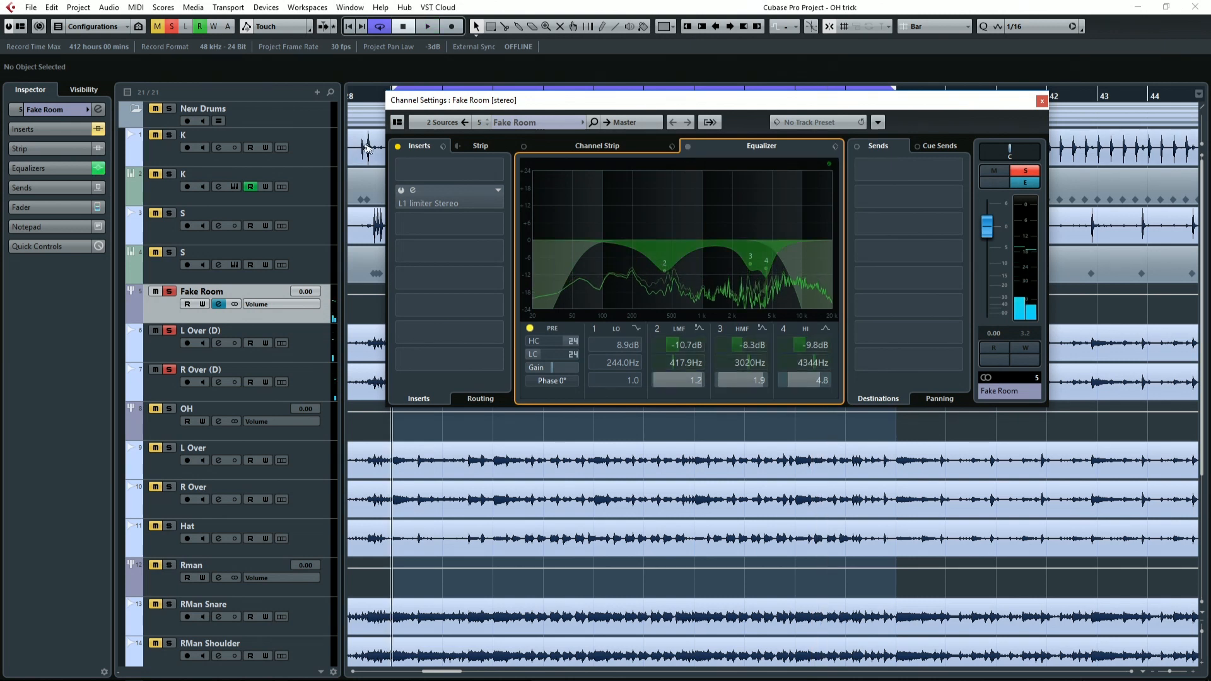
click(530, 329)
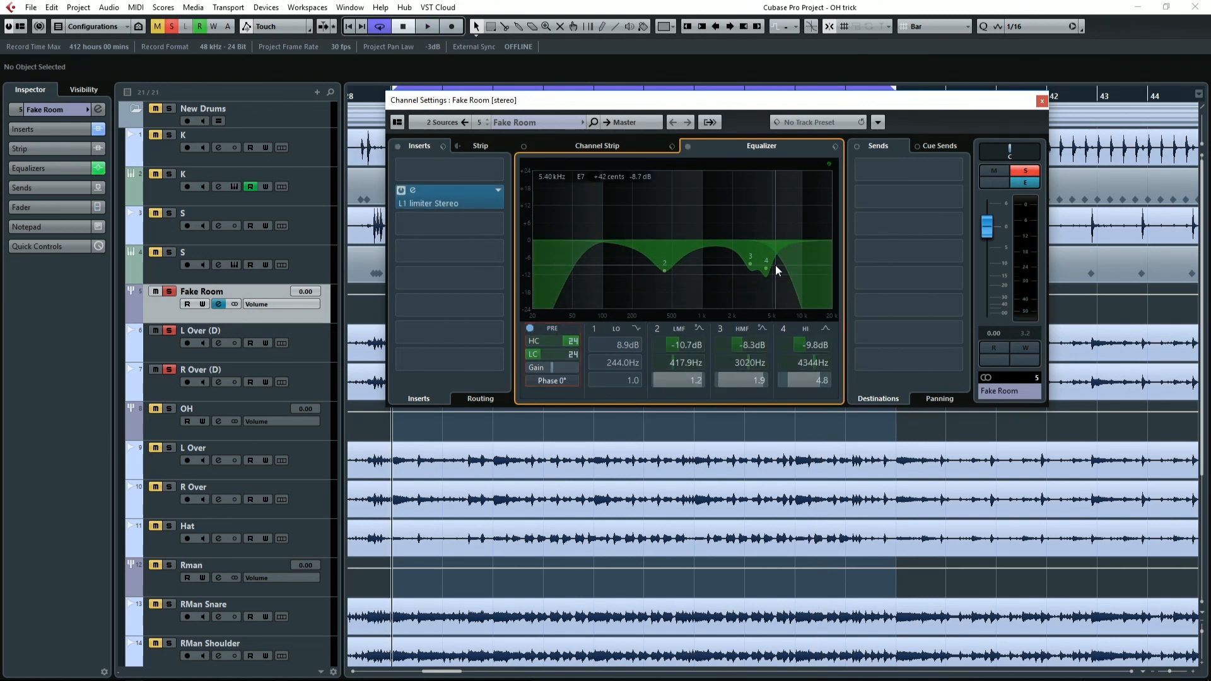
key(space)
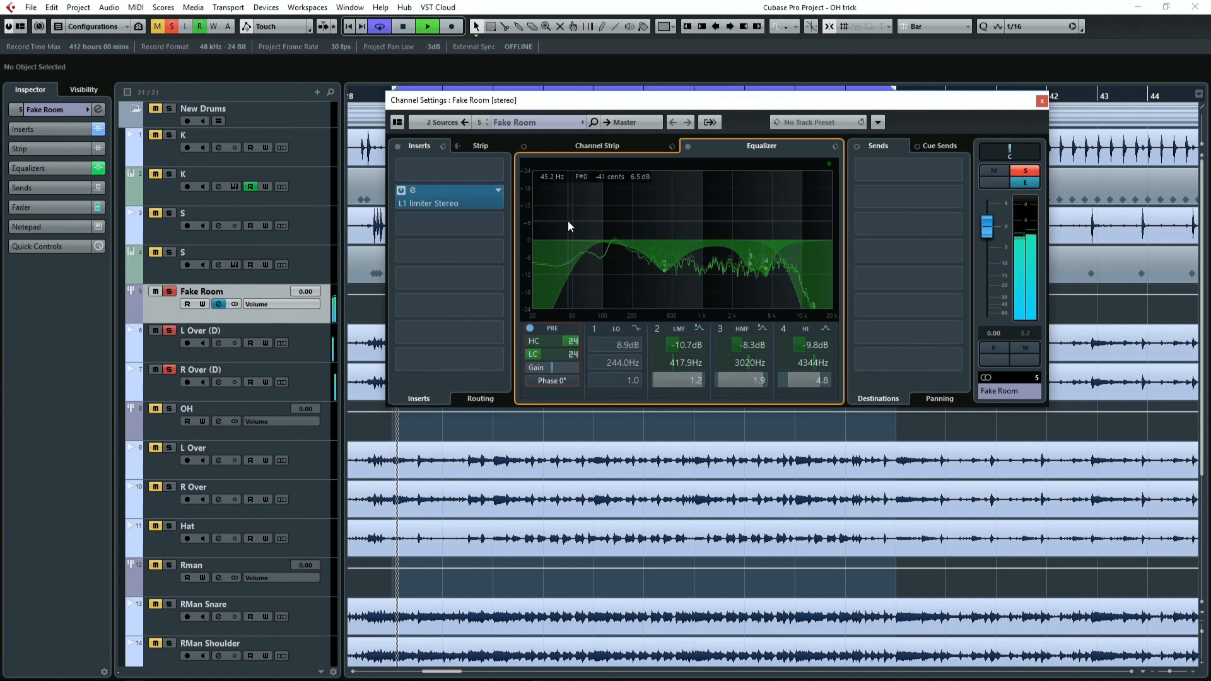
key(space)
Insert Steinberg's EnvelopeShaper after the L1 limiter on Fake Room and move its window clear of the insert slots.
click(466, 225)
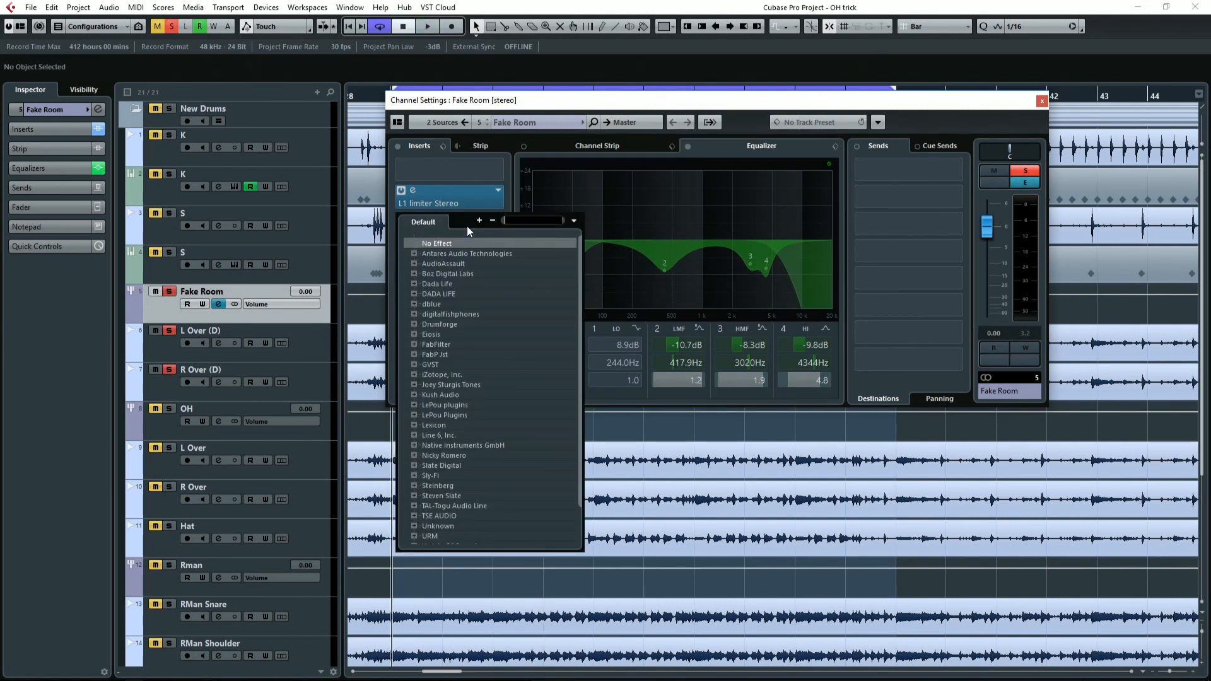
text(enve)
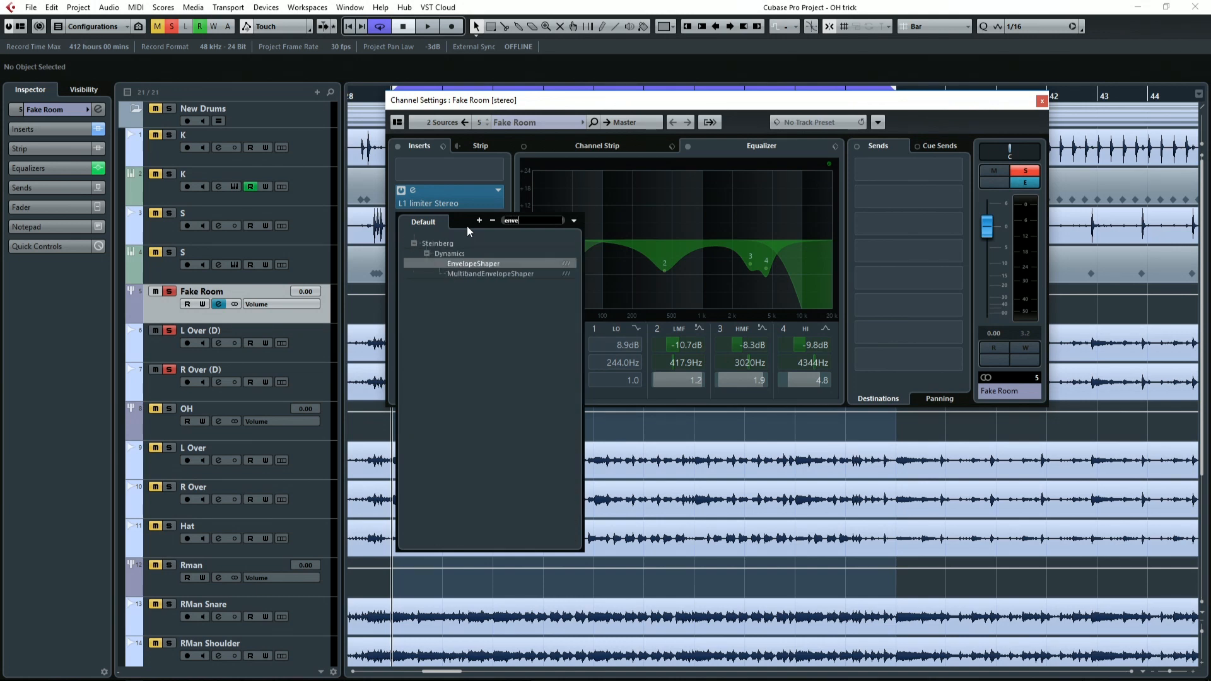
click(501, 264)
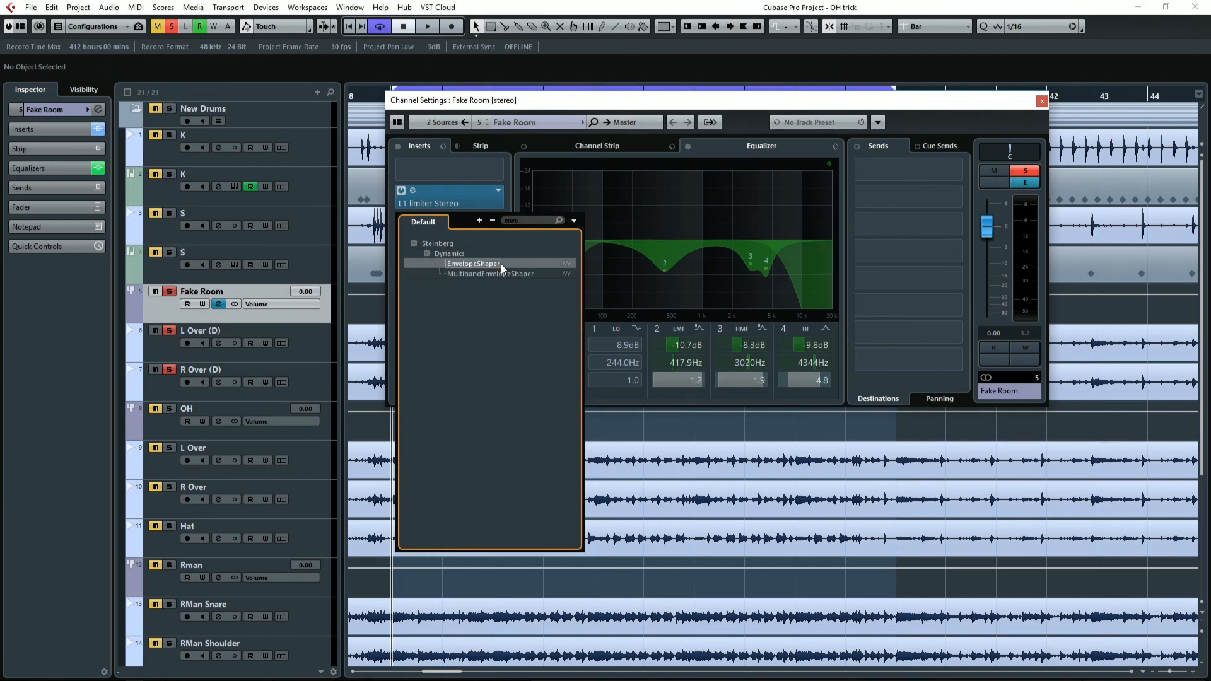
drag(725, 163, 697, 288)
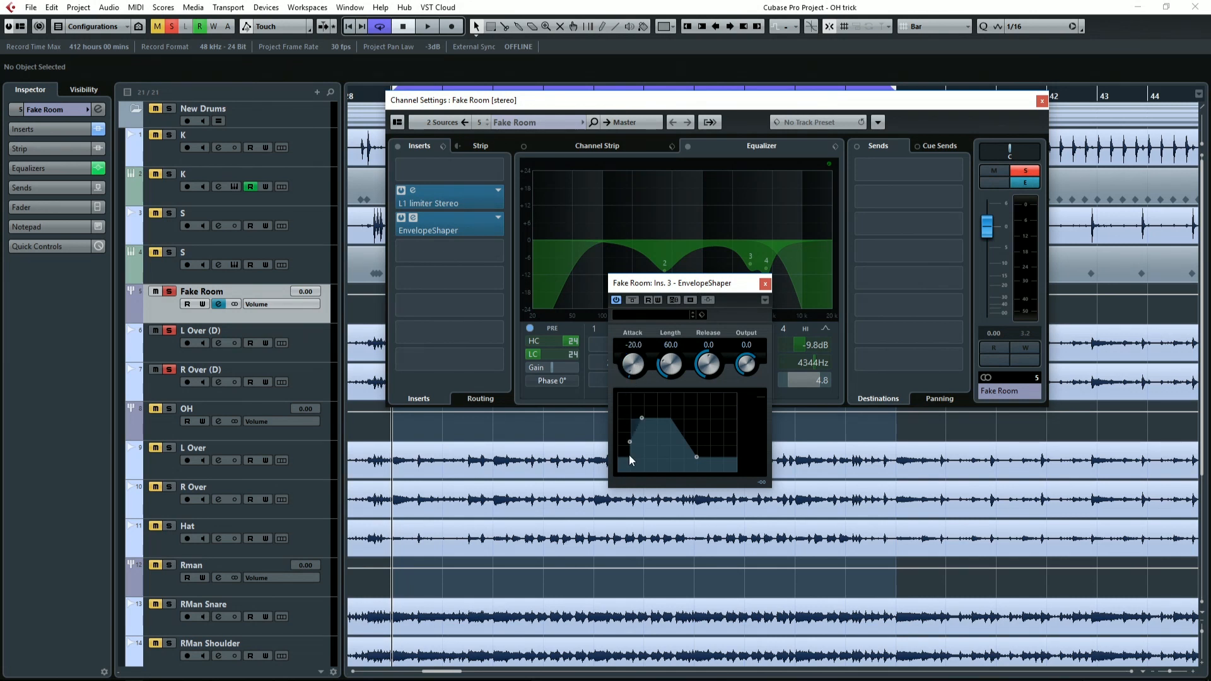
Raise the EnvelopeShaper's release to 5.2 during playback, close the plug-in and stop playback.
ctrl+click(629, 360)
drag(701, 336, 712, 377)
drag(629, 366, 630, 431)
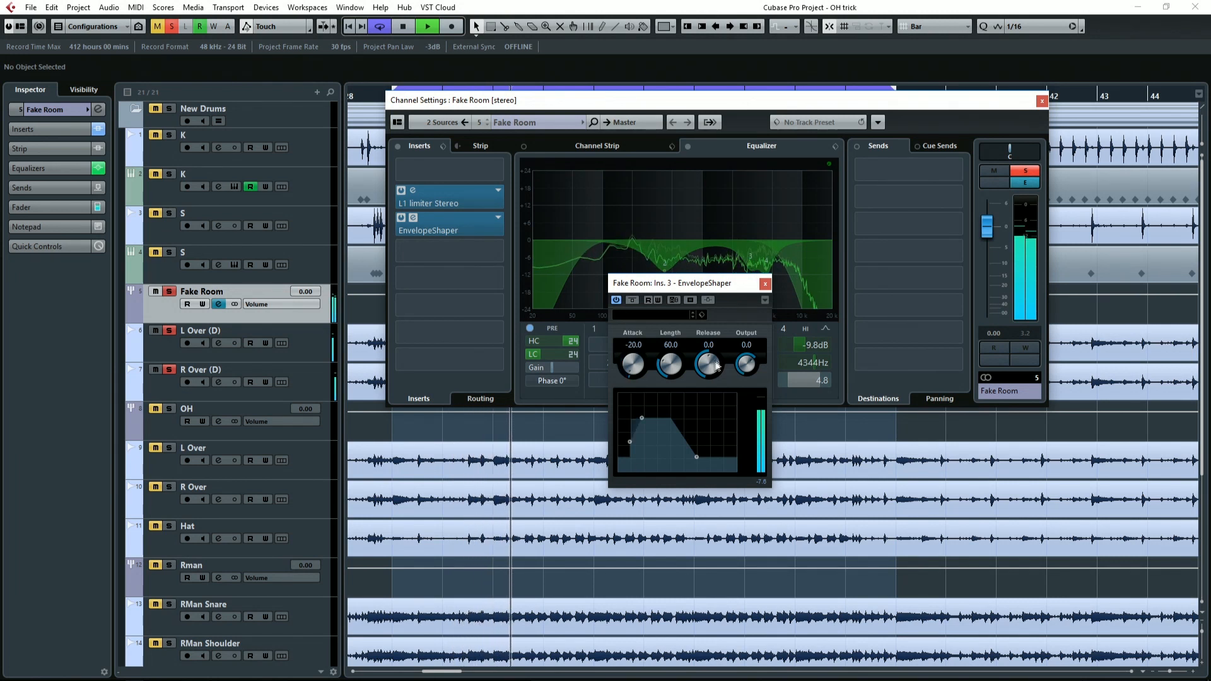
drag(708, 365, 709, 331)
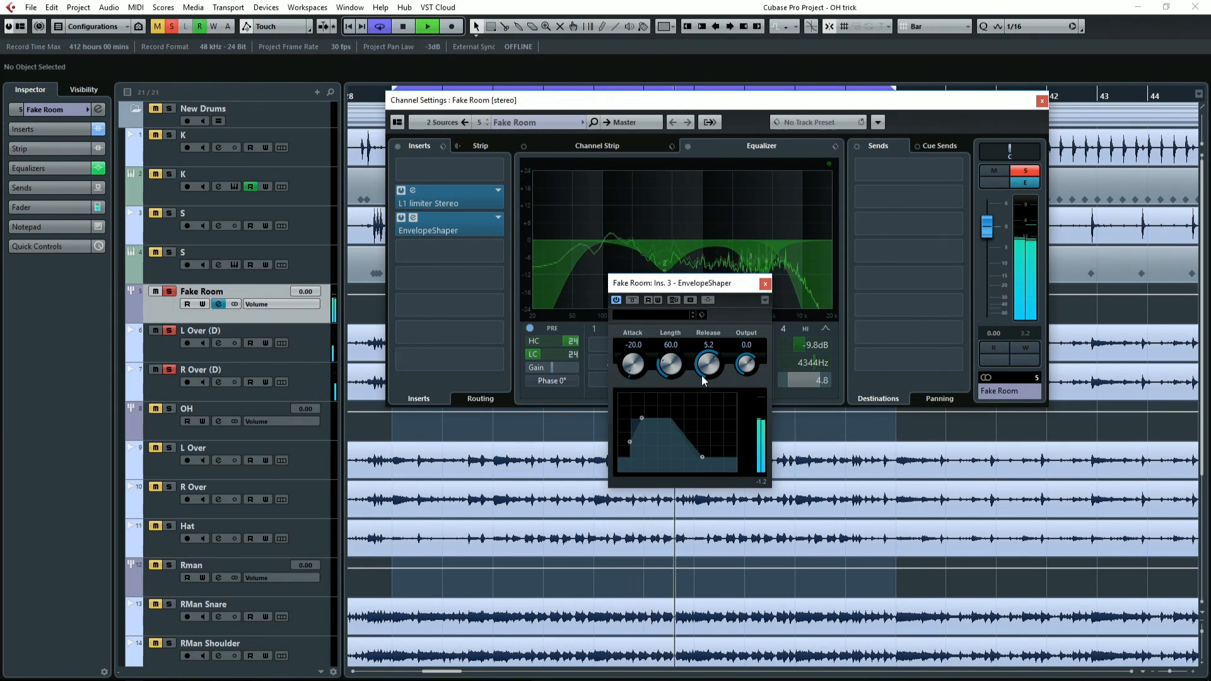
click(765, 283)
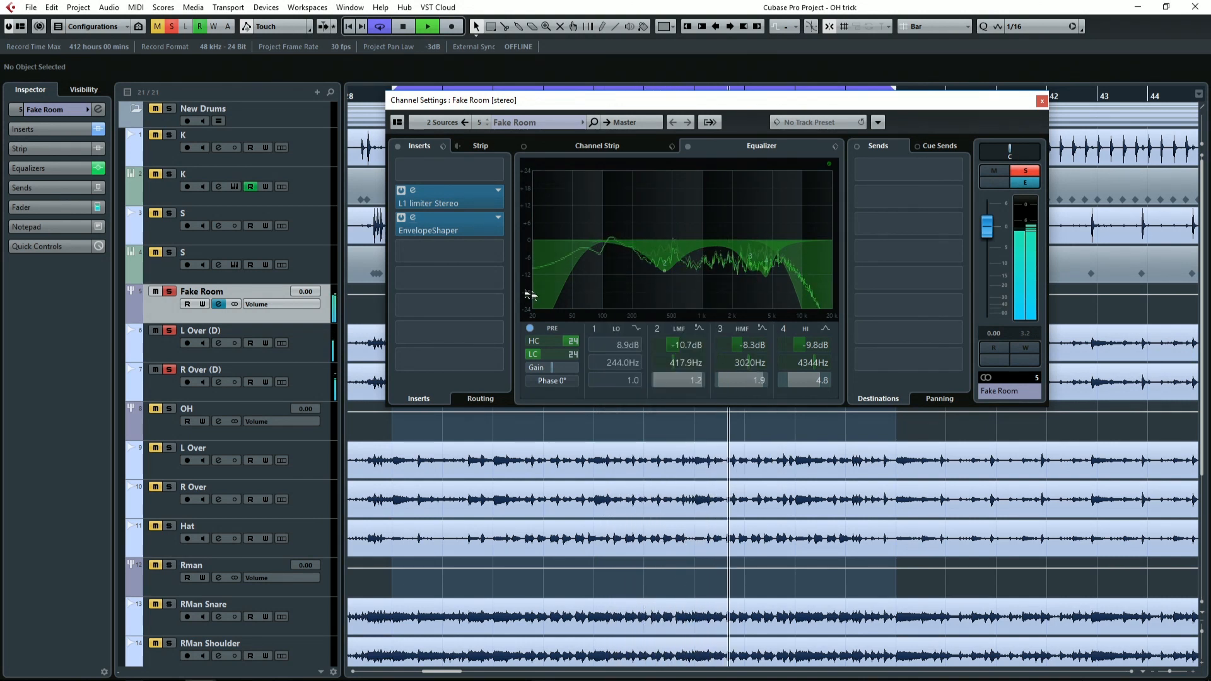
key(space)
Insert the RoomWorks SE reverb after the EnvelopeShaper on Fake Room and set its reverb time to 0.60.
click(445, 255)
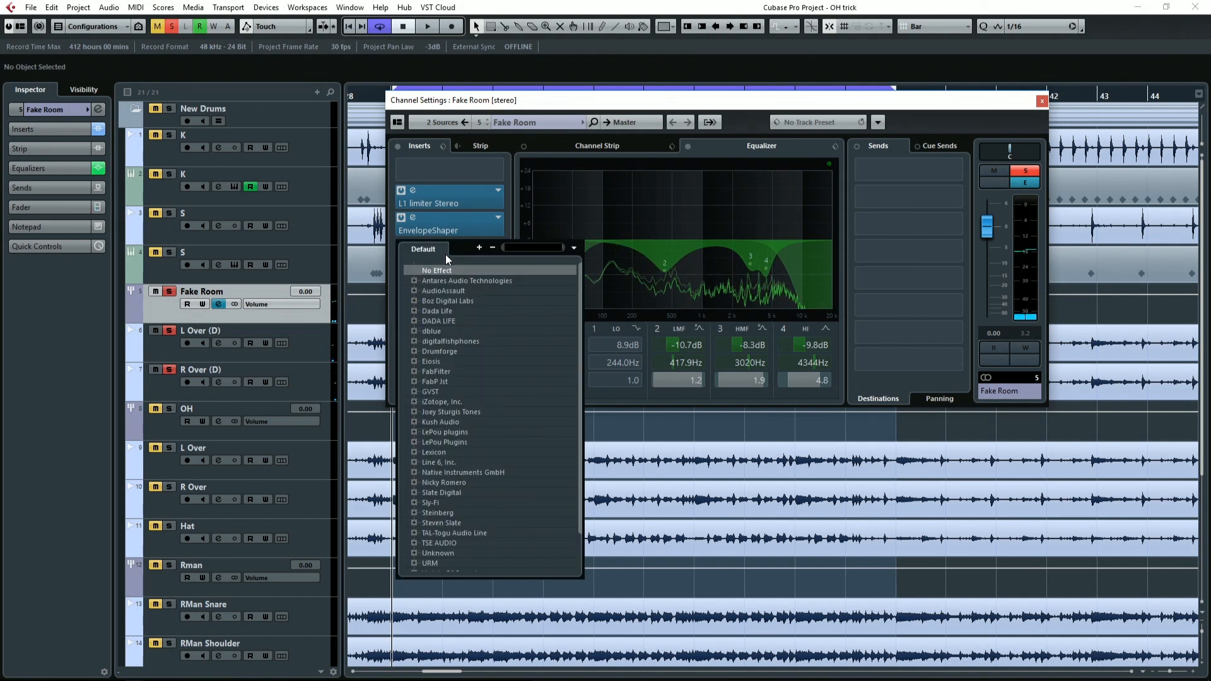
text(room)
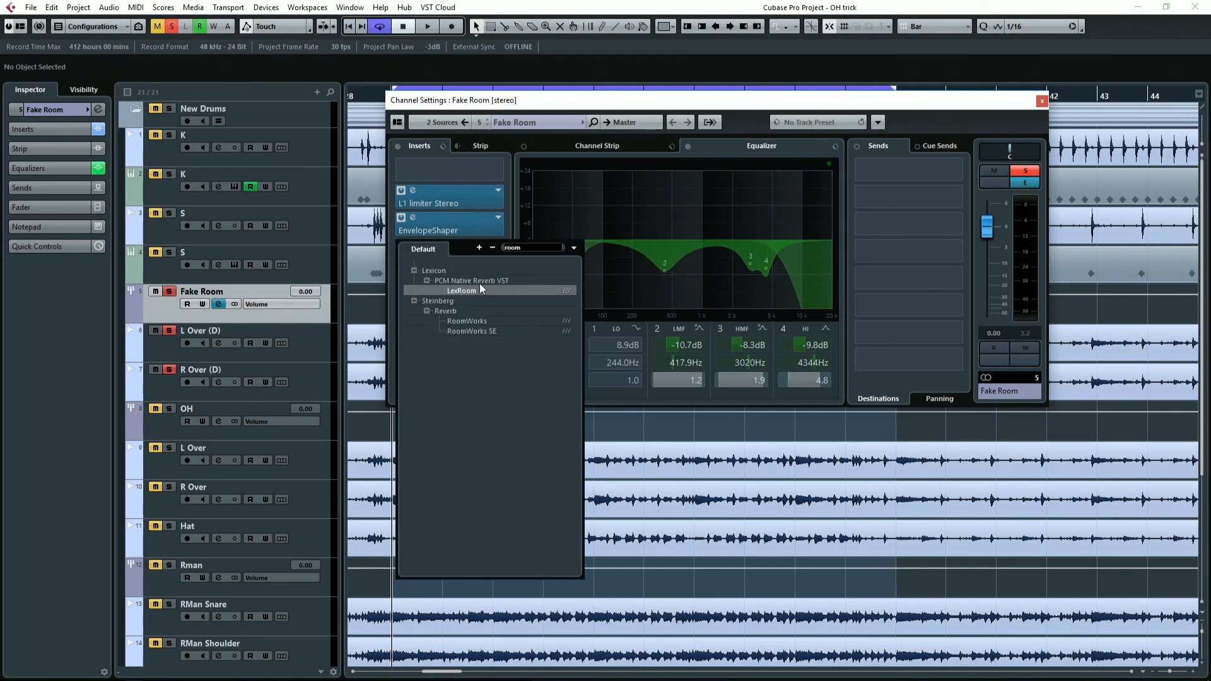
double_click(494, 330)
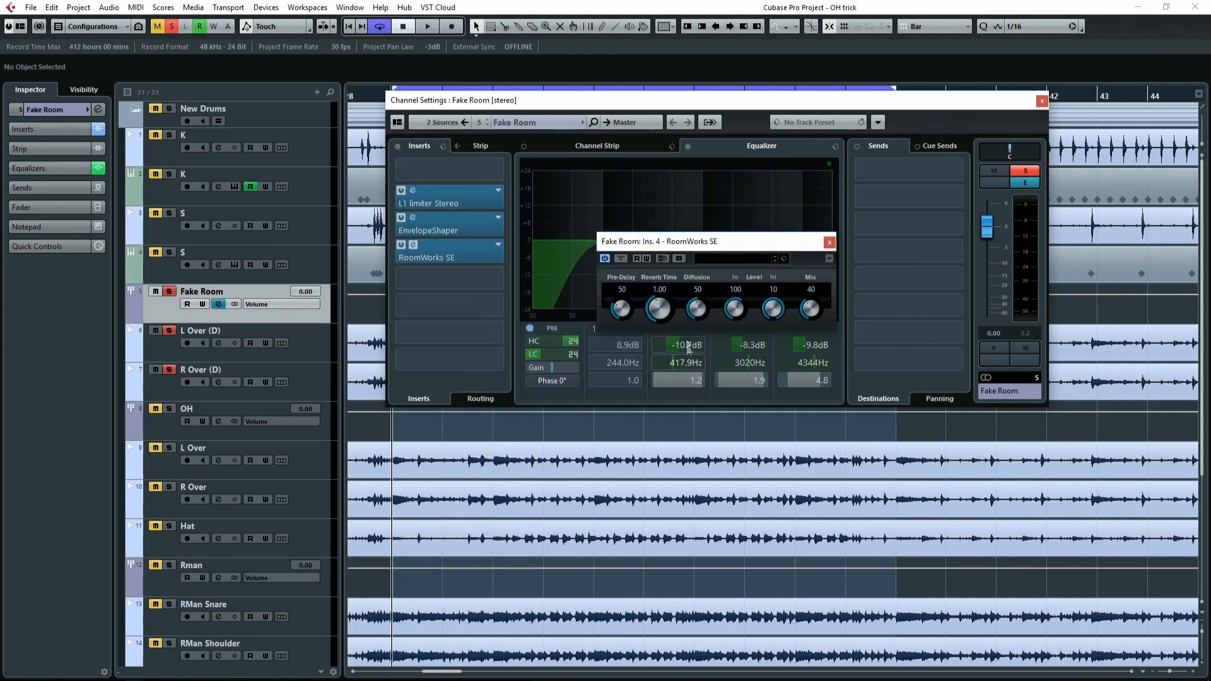
drag(704, 244, 641, 376)
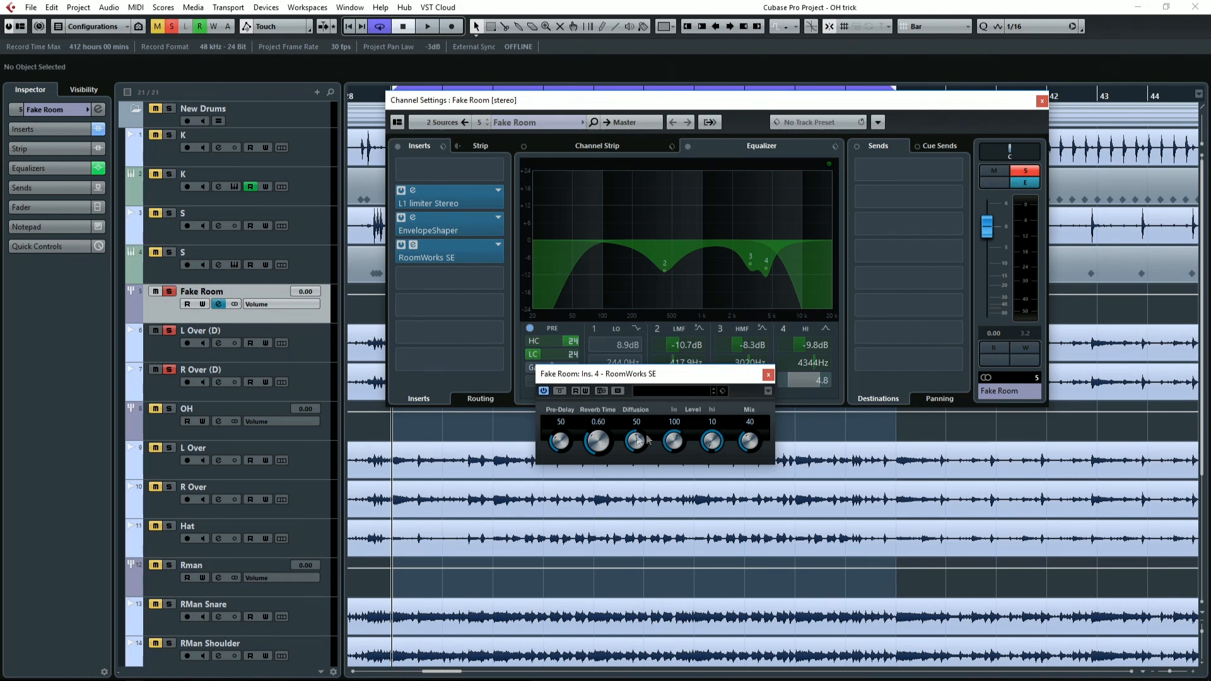
Adjust the RoomWorks SE mix during playback, settling on 32 with the reverb time kept at 0.60.
key(space)
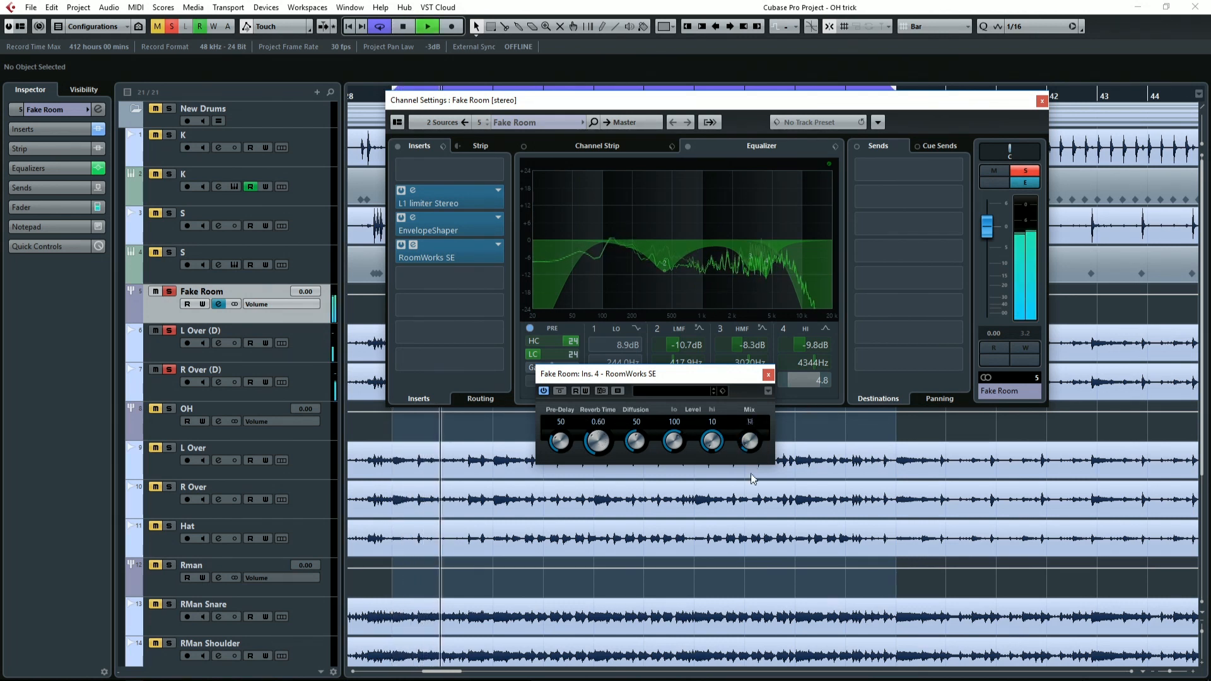
drag(750, 499, 748, 471)
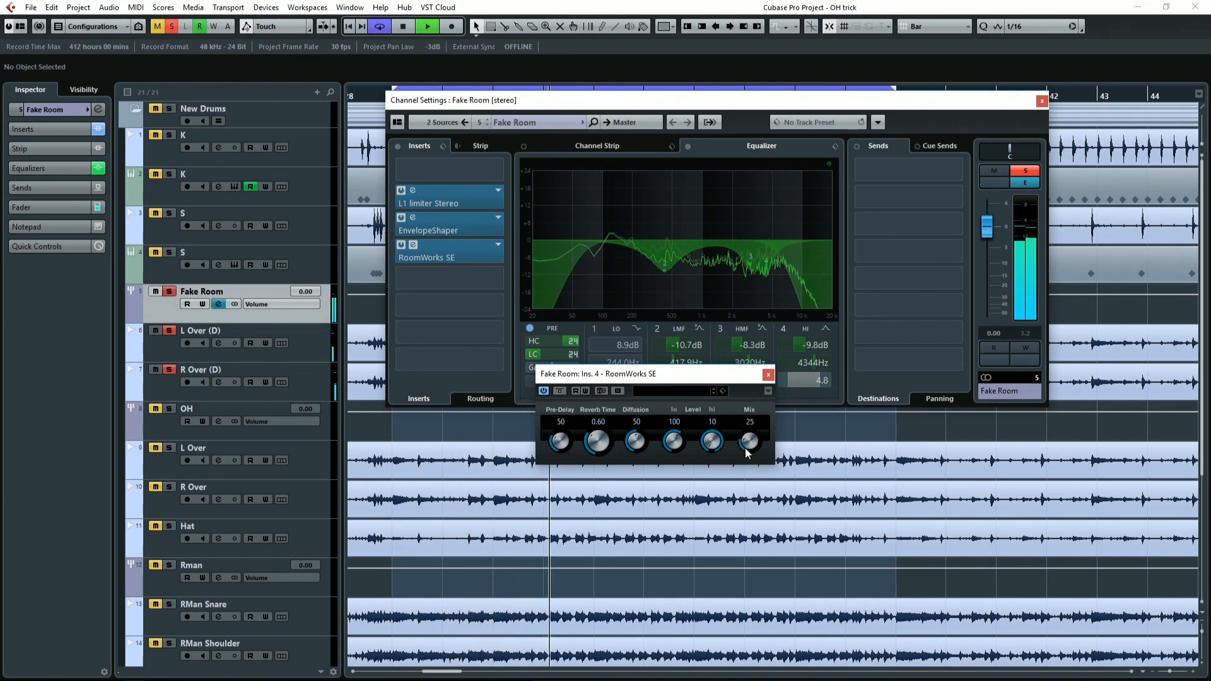
drag(597, 441, 599, 453)
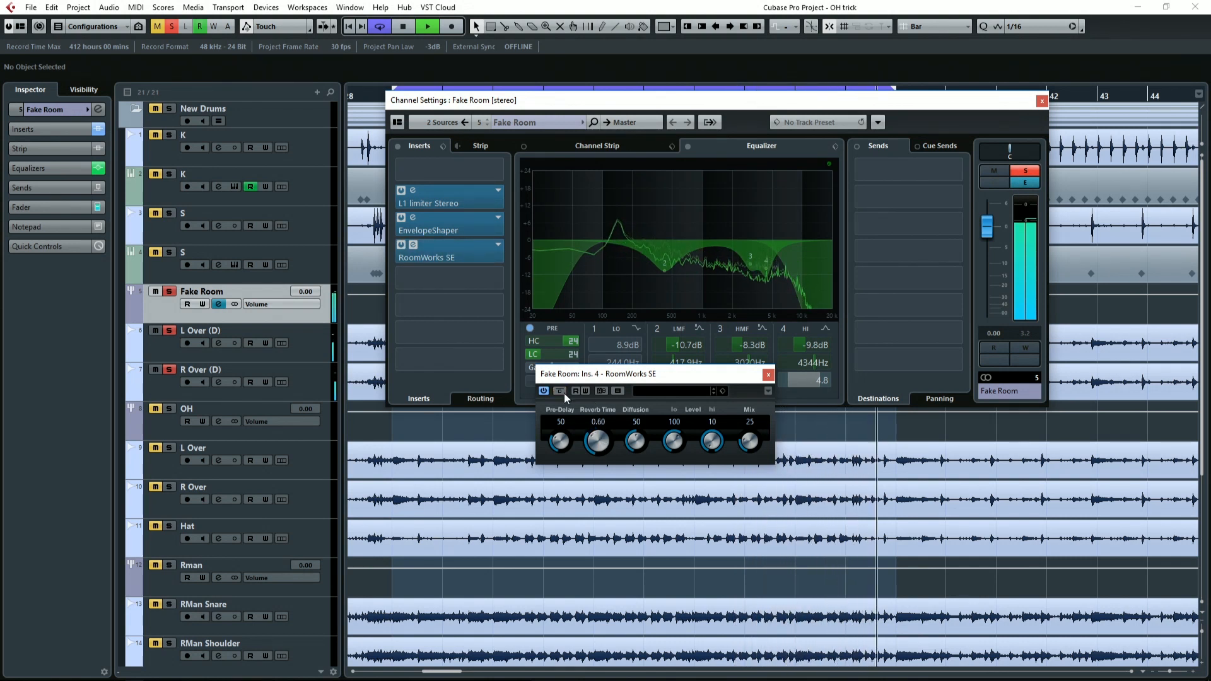
drag(750, 440, 750, 428)
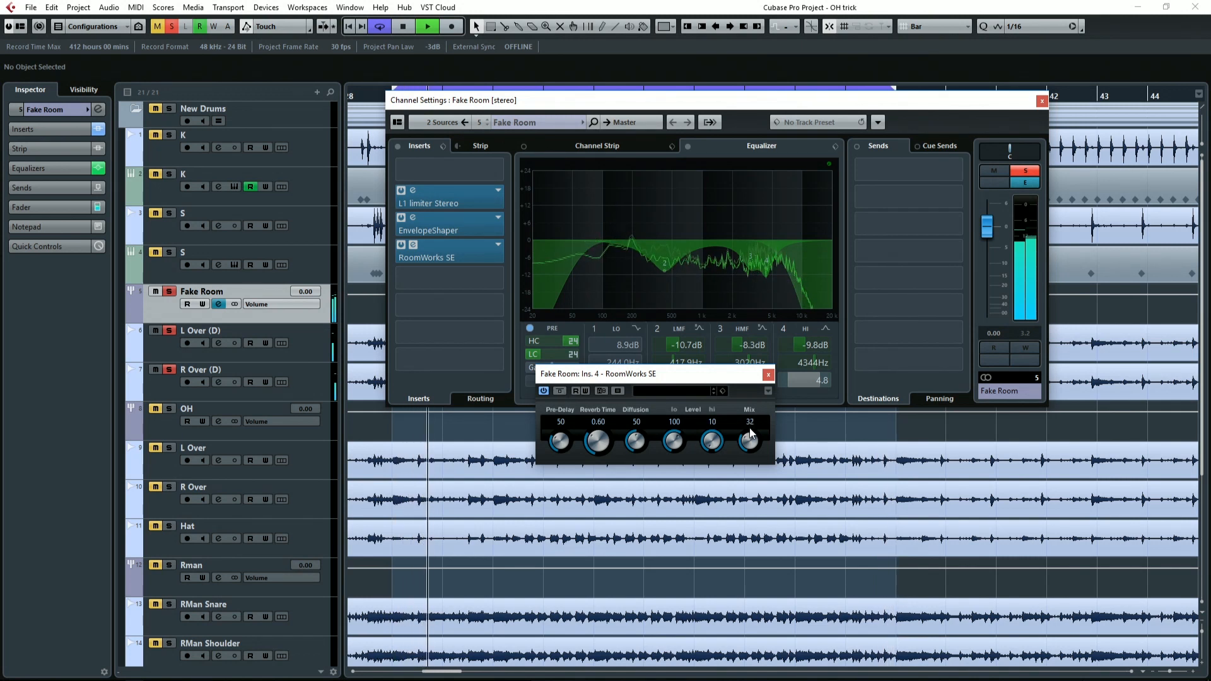
Bypass and re-enable RoomWorks SE twice during playback to compare the sound, stop playback and close the plug-in.
click(560, 391)
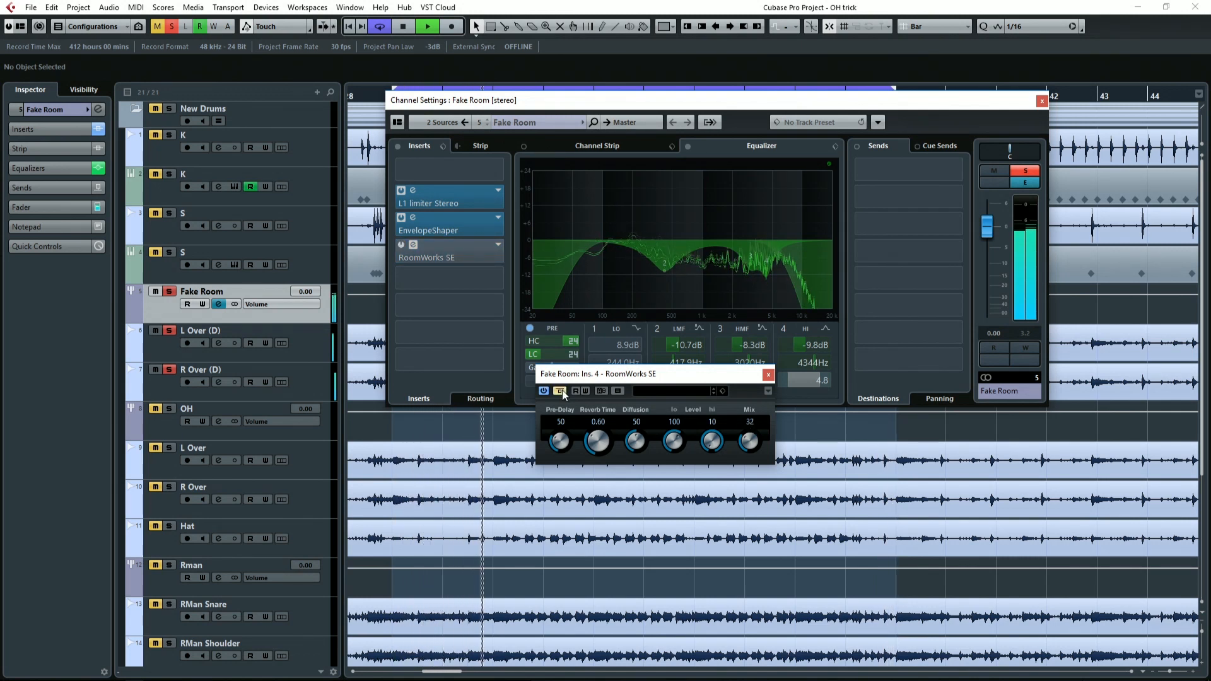
click(560, 391)
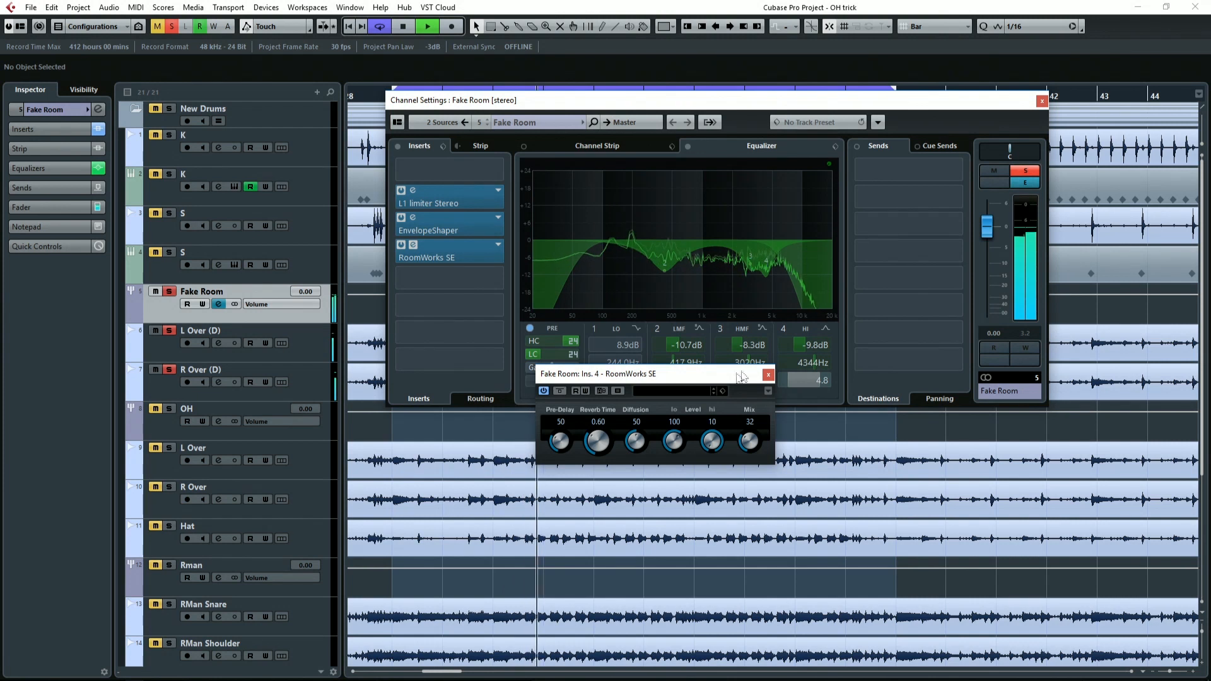
click(560, 391)
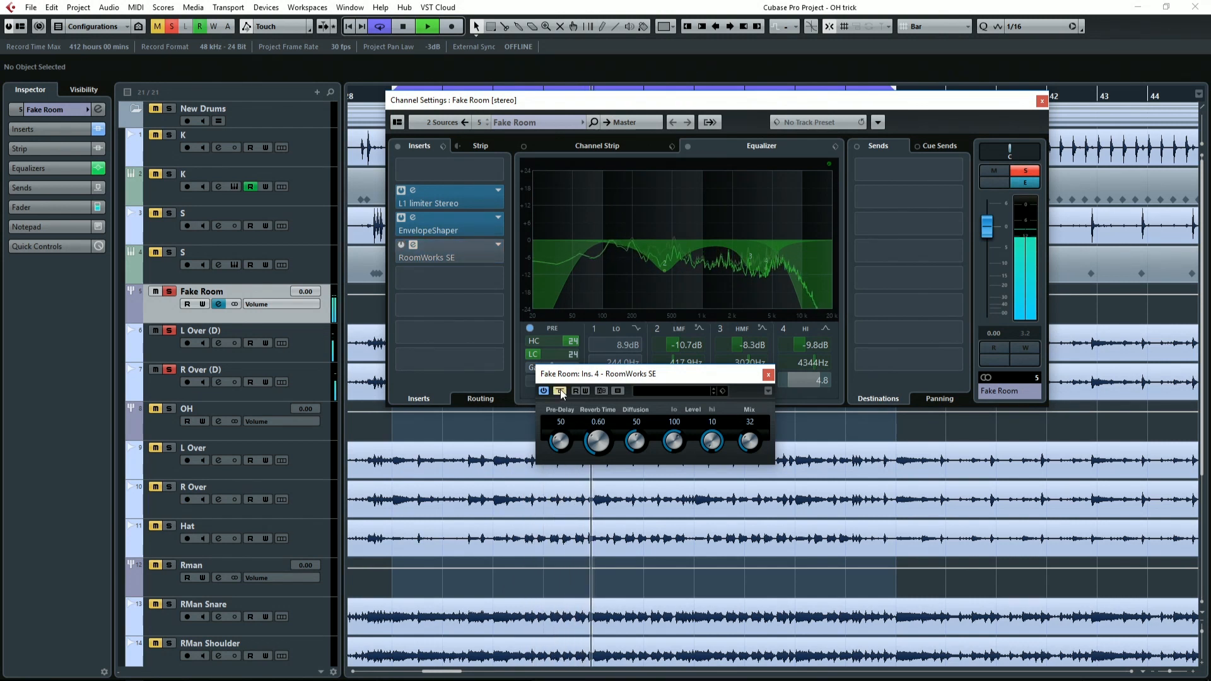
click(560, 391)
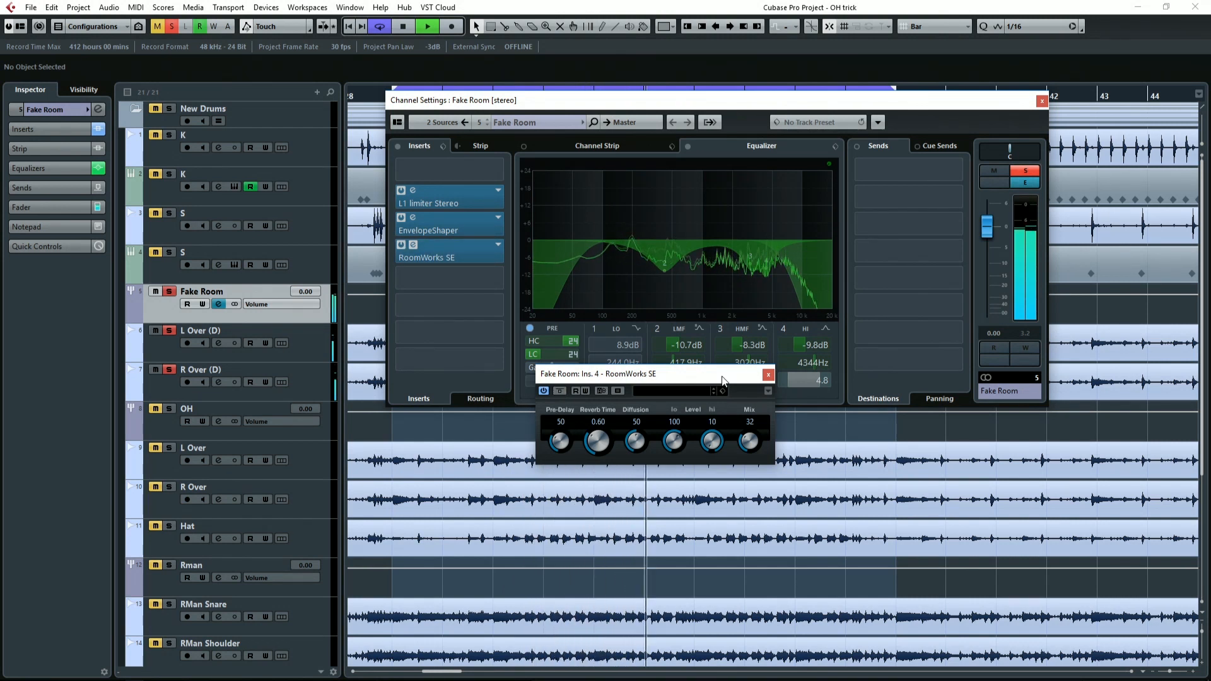
key(space)
drag(723, 381, 695, 413)
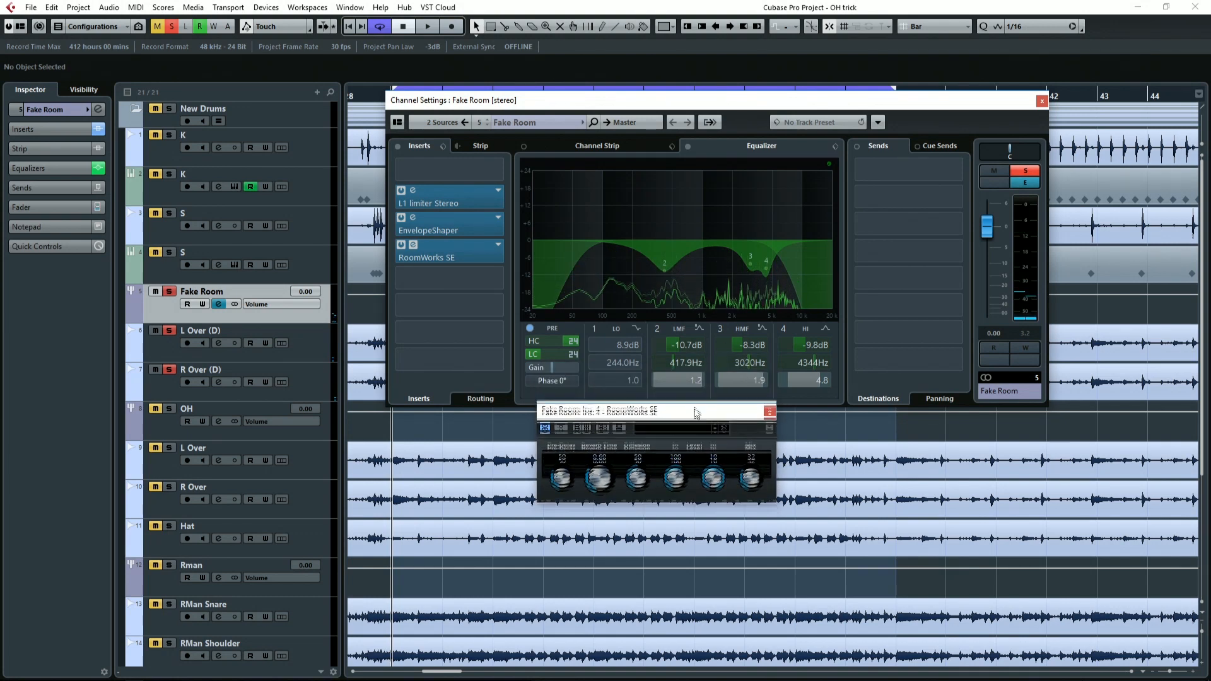
click(769, 411)
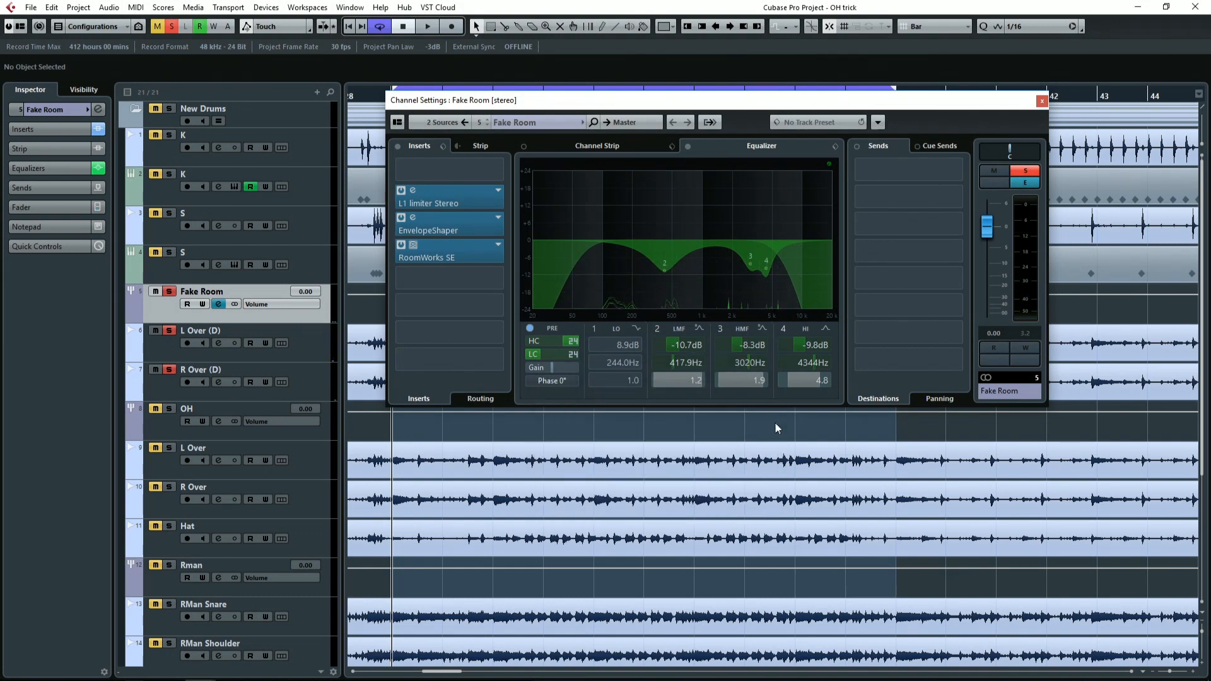
Enable Fake Room's low EQ band as Parametric I and cut it by -10.5 dB at 220.4 Hz with Q 6.9.
click(594, 328)
click(637, 329)
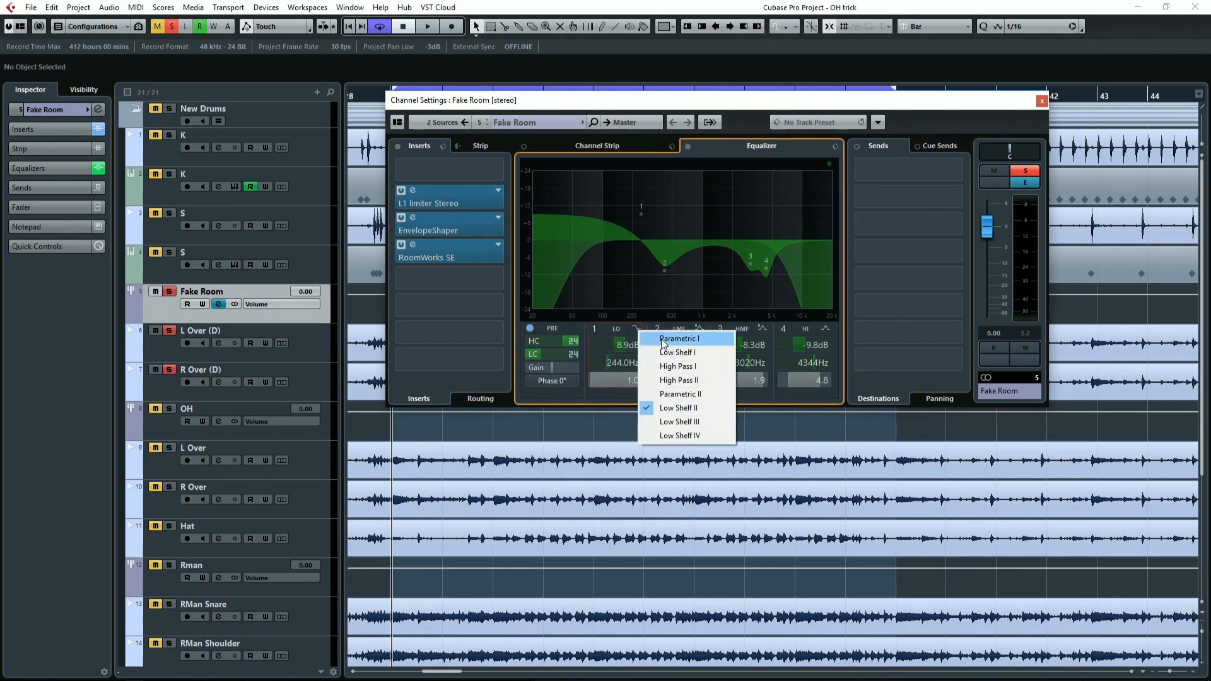
click(662, 340)
drag(641, 214, 637, 270)
scroll(634, 199, up, 6)
Bypass and re-enable Fake Room's low EQ band during playback to compare the sound with and without the cut.
key(space)
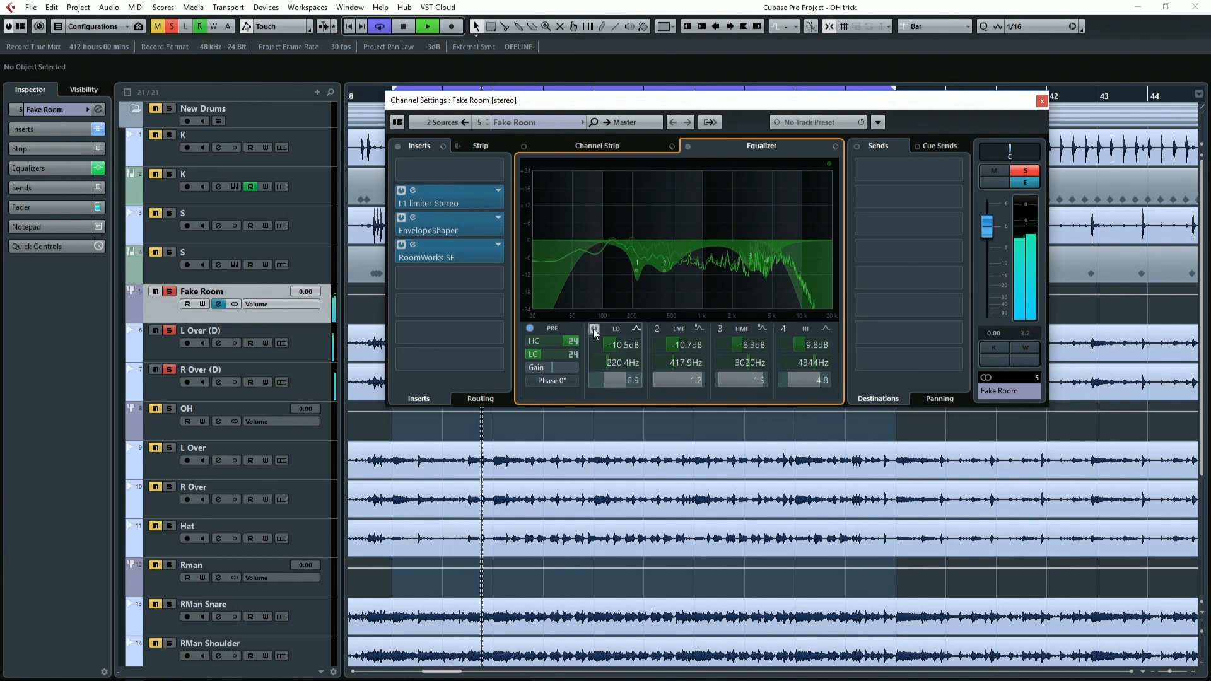
click(594, 328)
click(593, 329)
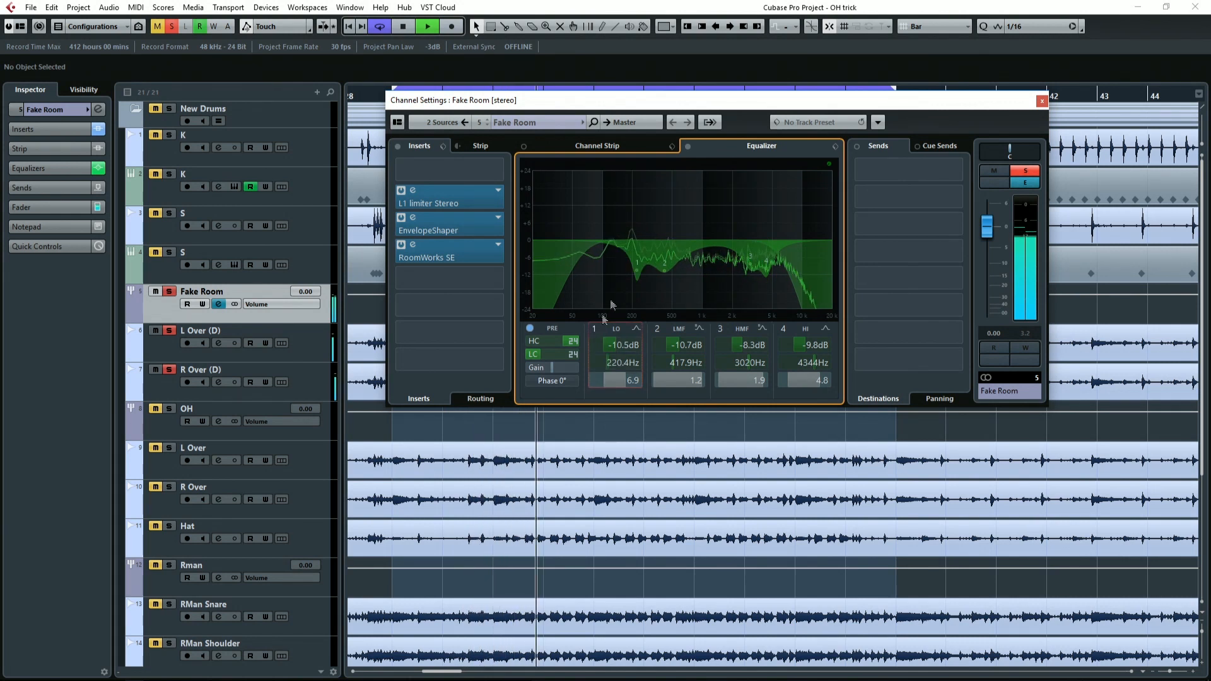
Reduce Fake Room's 220.4 Hz cut to -8.1 dB, and bypass and re-enable the equalizer during playback to compare.
drag(636, 275, 634, 264)
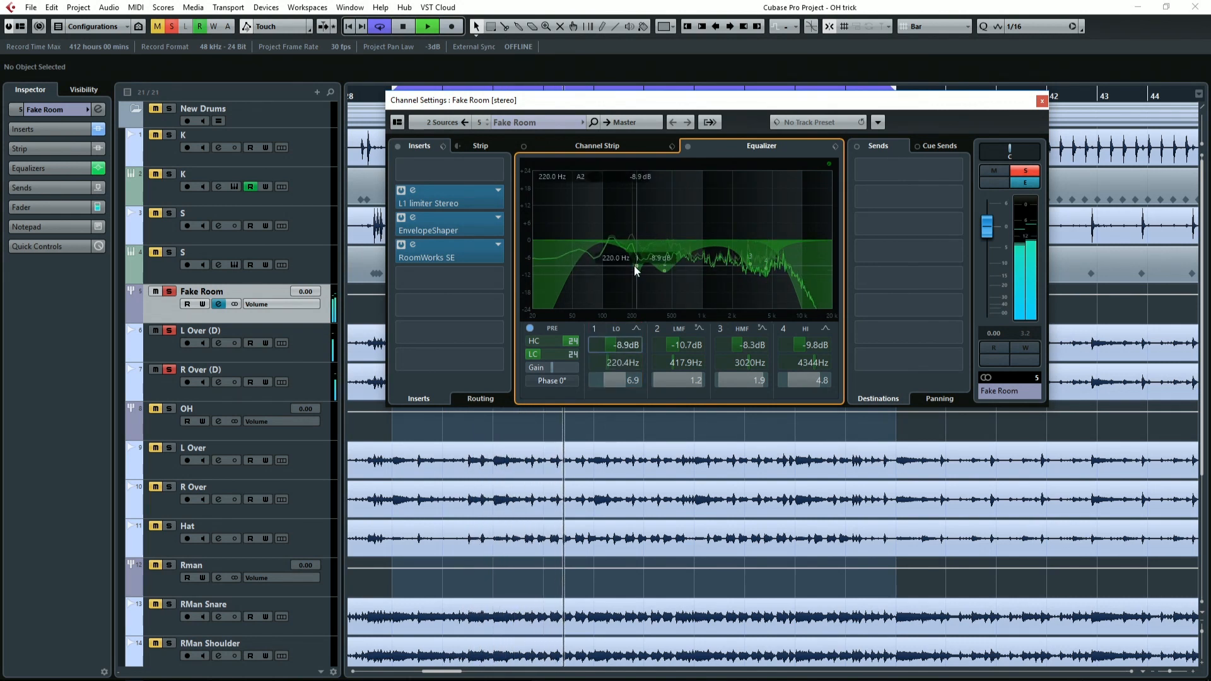
click(687, 146)
click(686, 146)
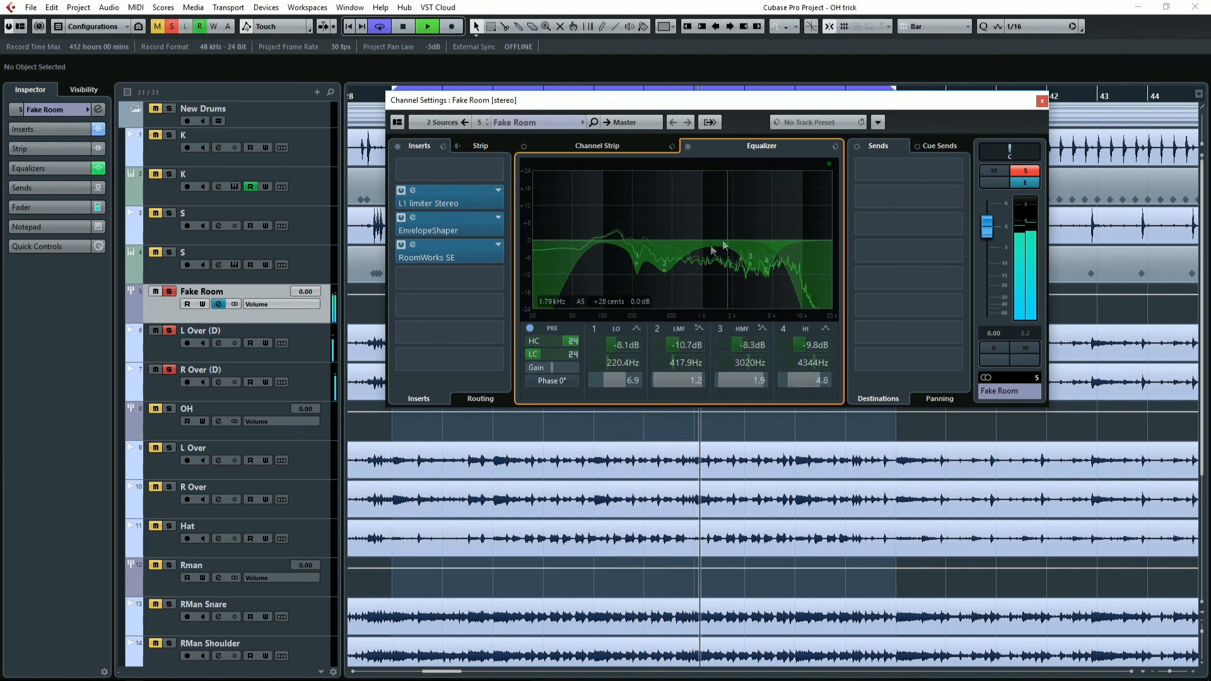
Lower Fake Room's volume all the way to -∞, stop playback and take the track out of solo.
drag(987, 229, 987, 350)
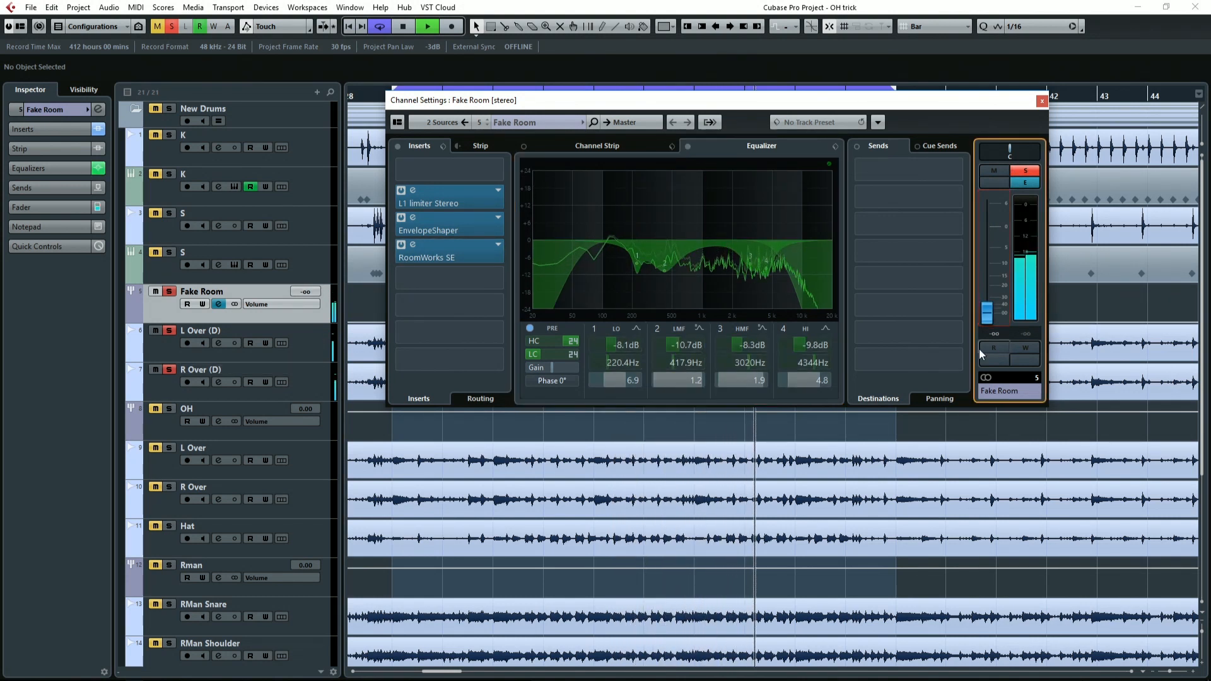
key(space)
click(169, 291)
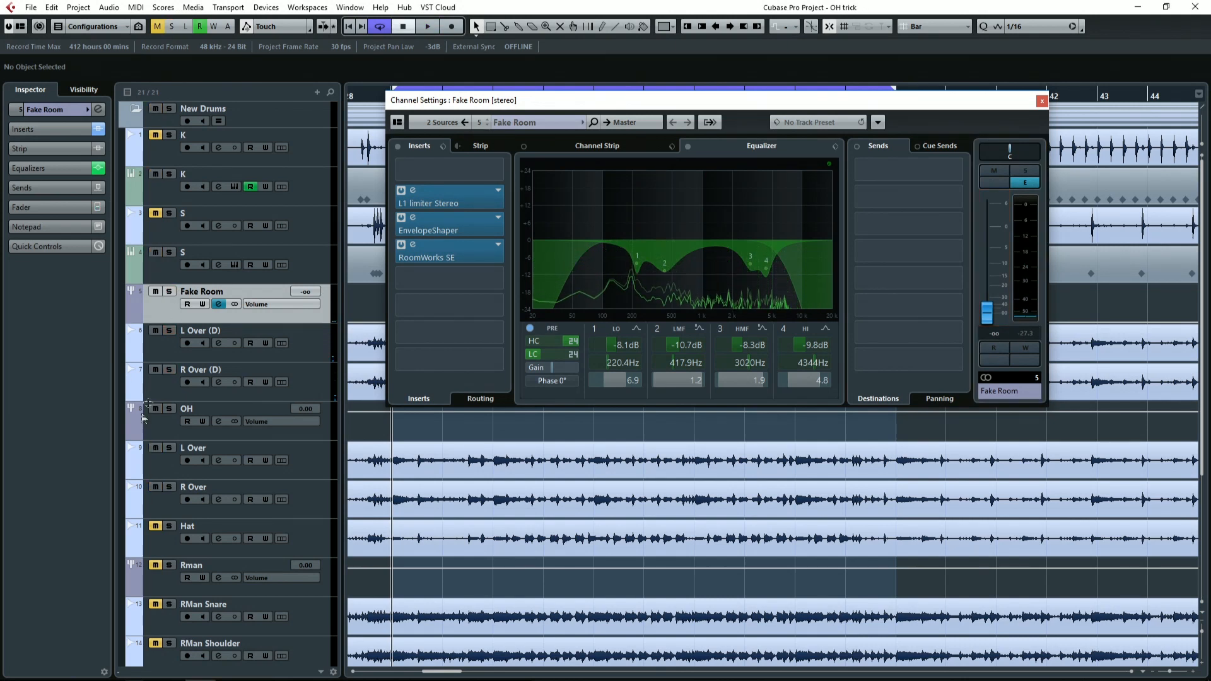
Mute Fake Room and play the drum mix without it.
click(157, 432)
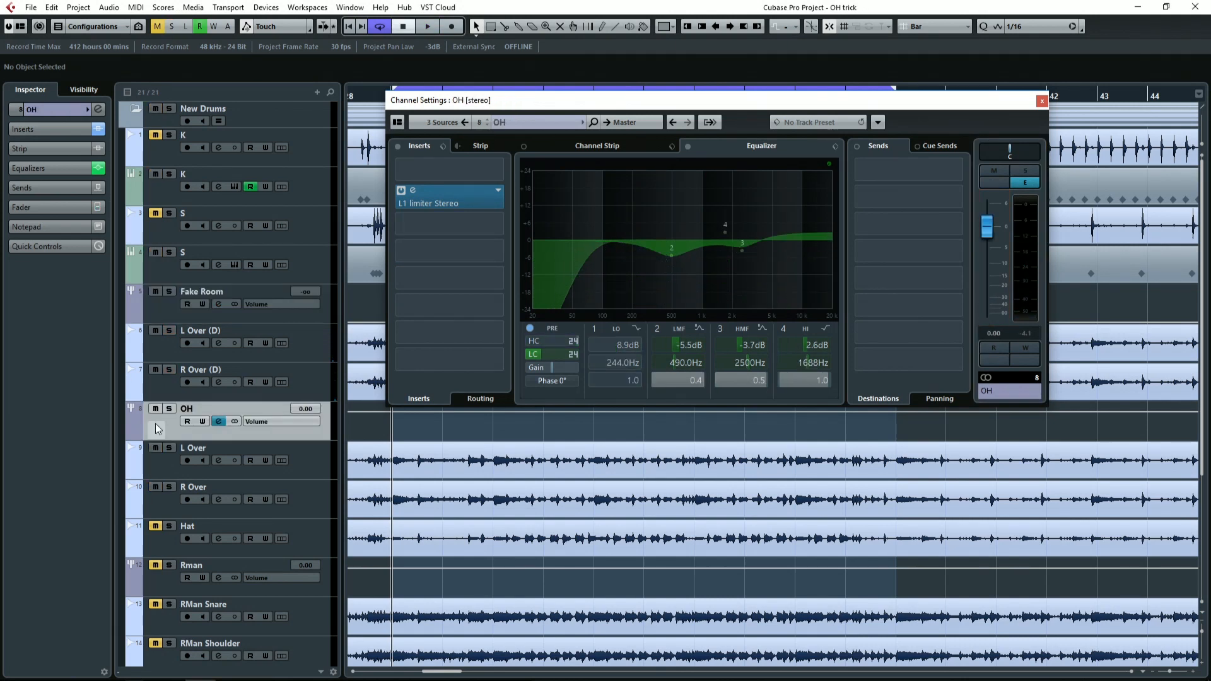
click(157, 292)
click(175, 306)
key(space)
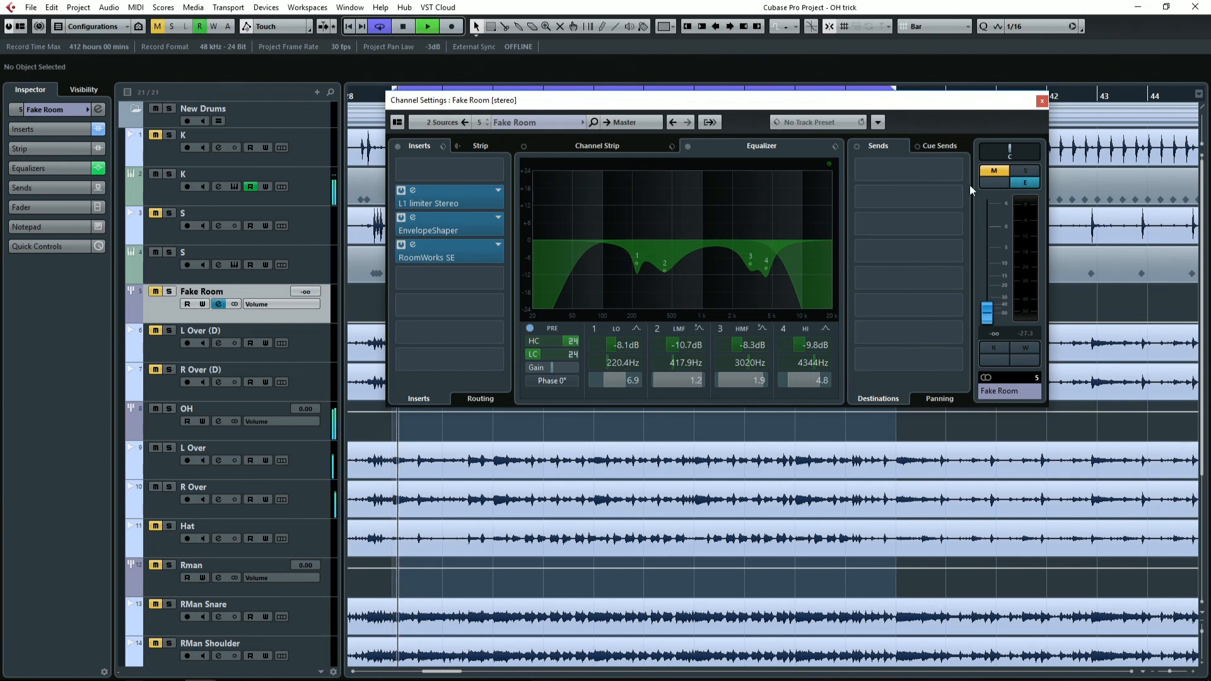
Unmute Fake Room, raise its volume to -4.41 dB under the playing drum mix and stop playback.
click(995, 170)
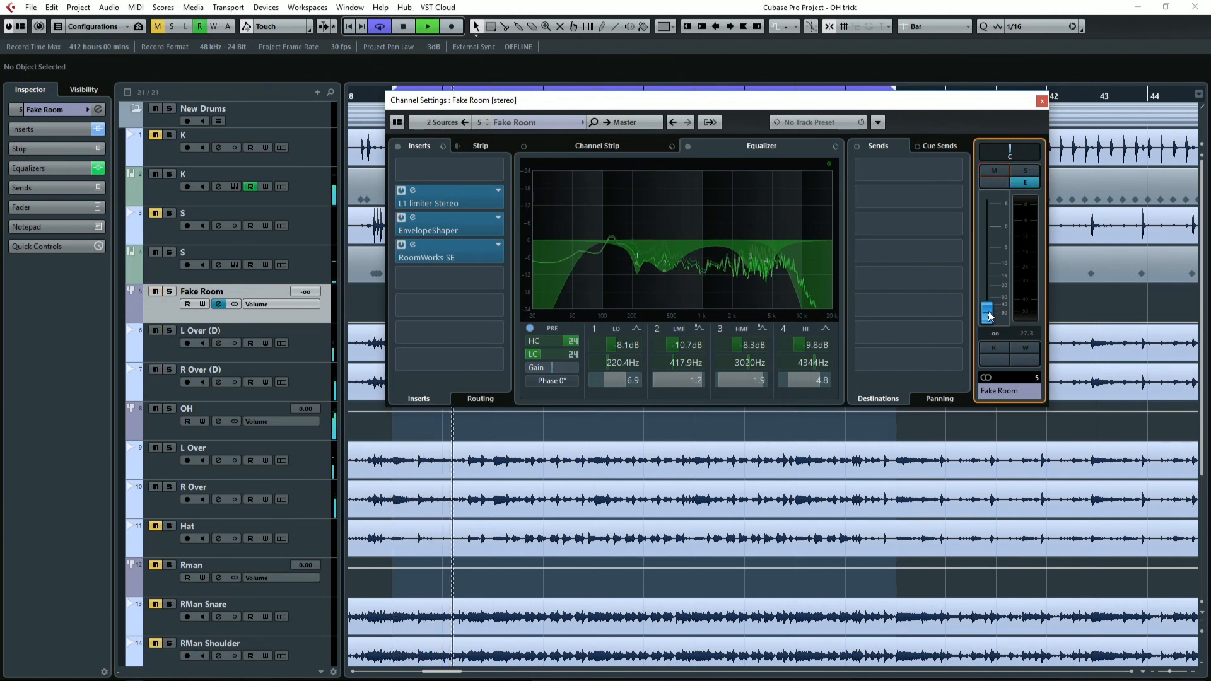
drag(990, 312, 989, 250)
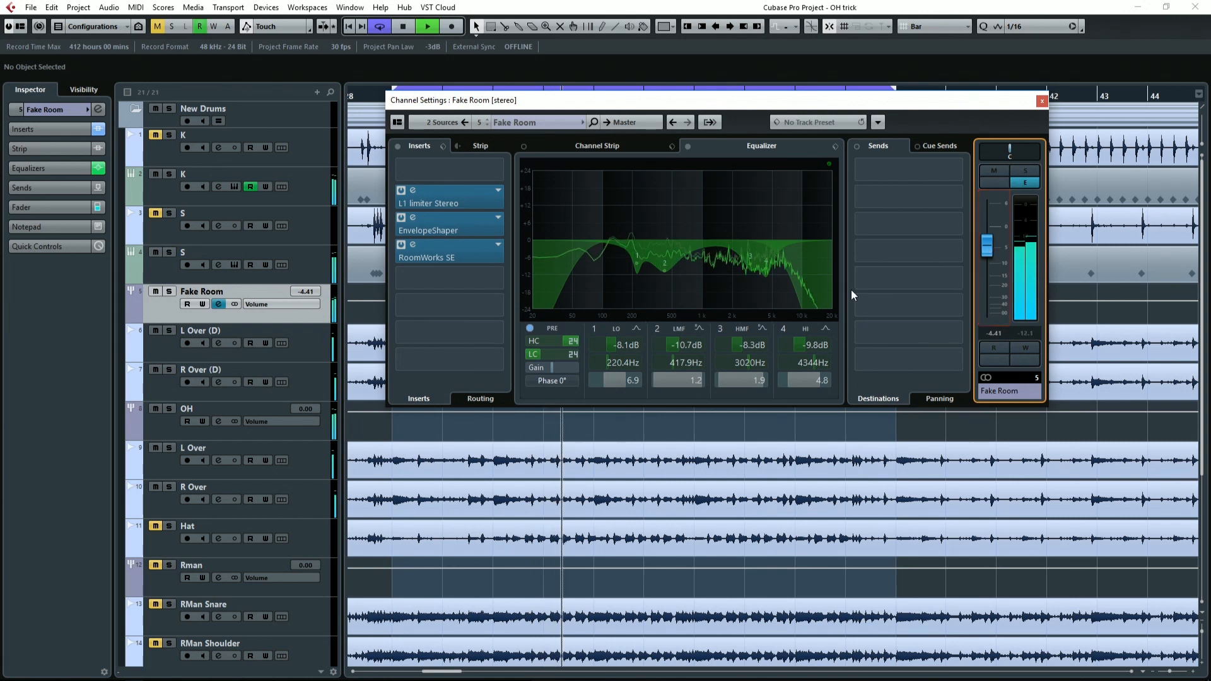
key(space)
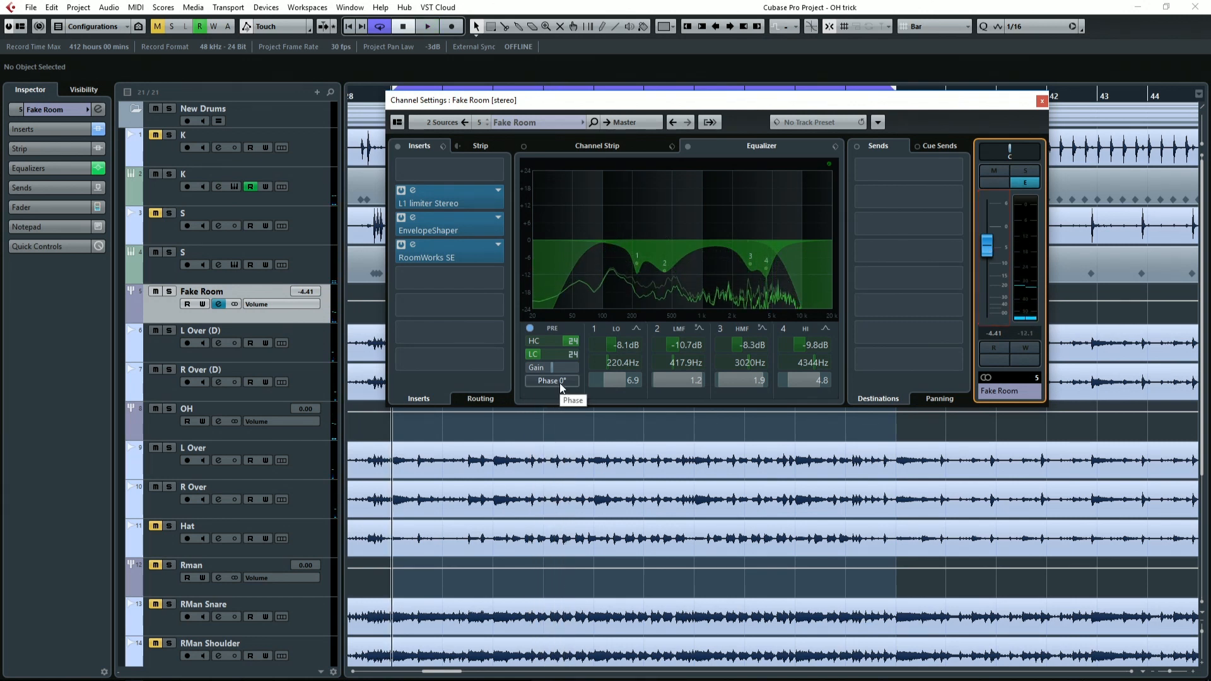
Flip Fake Room's phase to 180° and set its volume to -4.22 dB during playback.
click(560, 383)
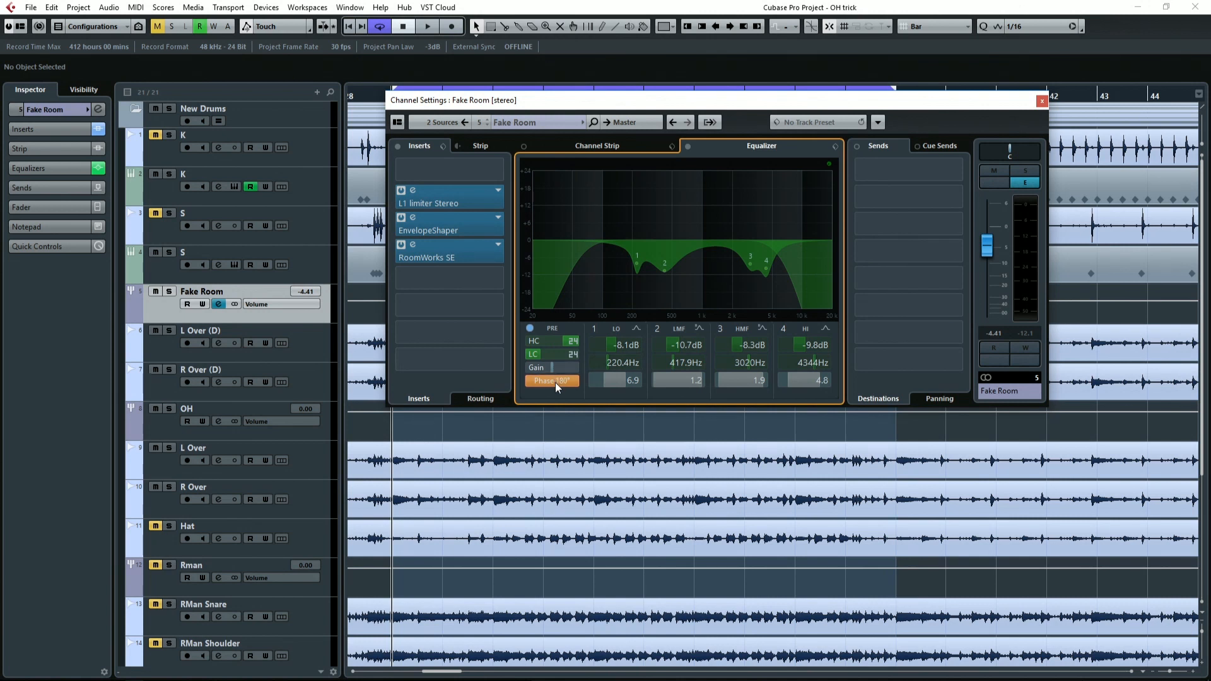
key(space)
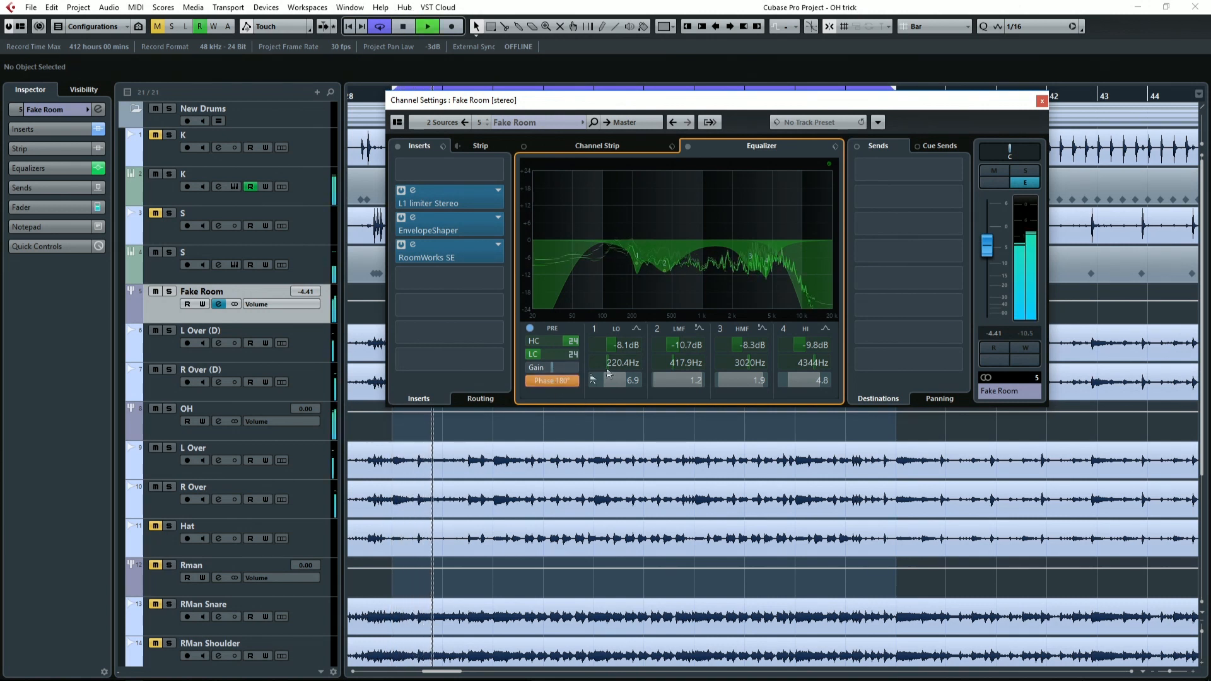
drag(986, 245, 989, 233)
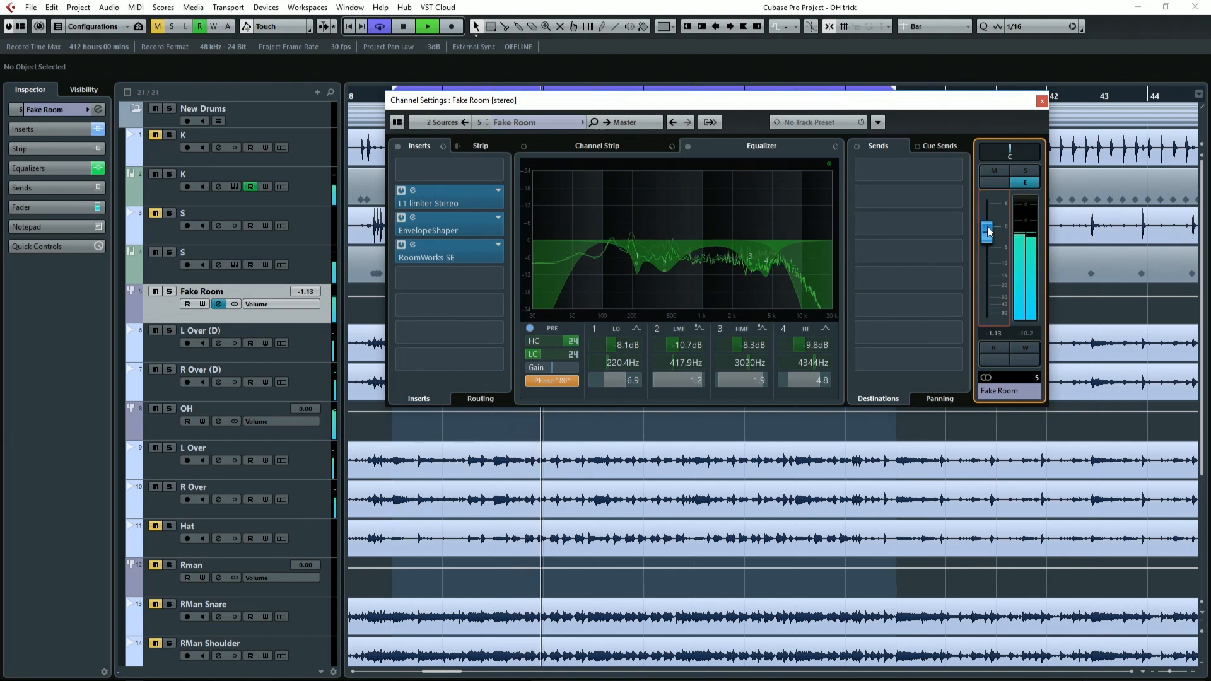
mouse_move(988, 232)
mouse_down()
mouse_move(988, 264)
mouse_move(985, 238)
mouse_up()
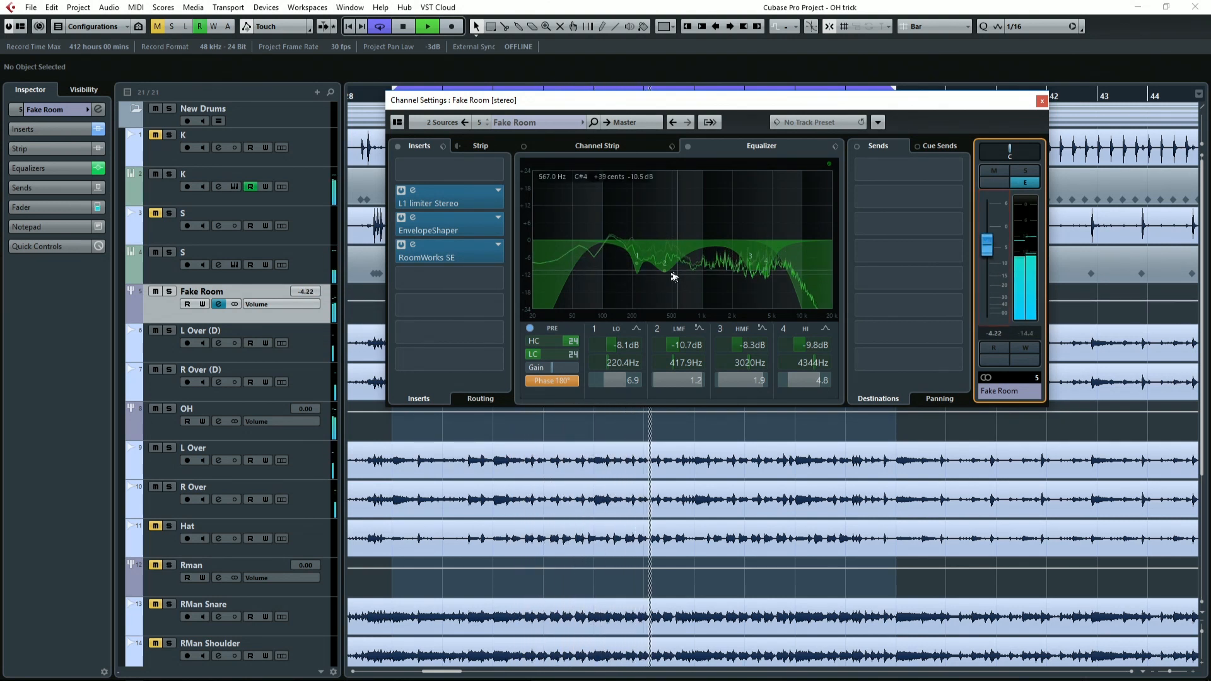
Reduce Fake Room's 417.9 Hz low-mid cut to -6.5 dB and lower the channel volume to -5.68 dB.
drag(664, 272, 665, 260)
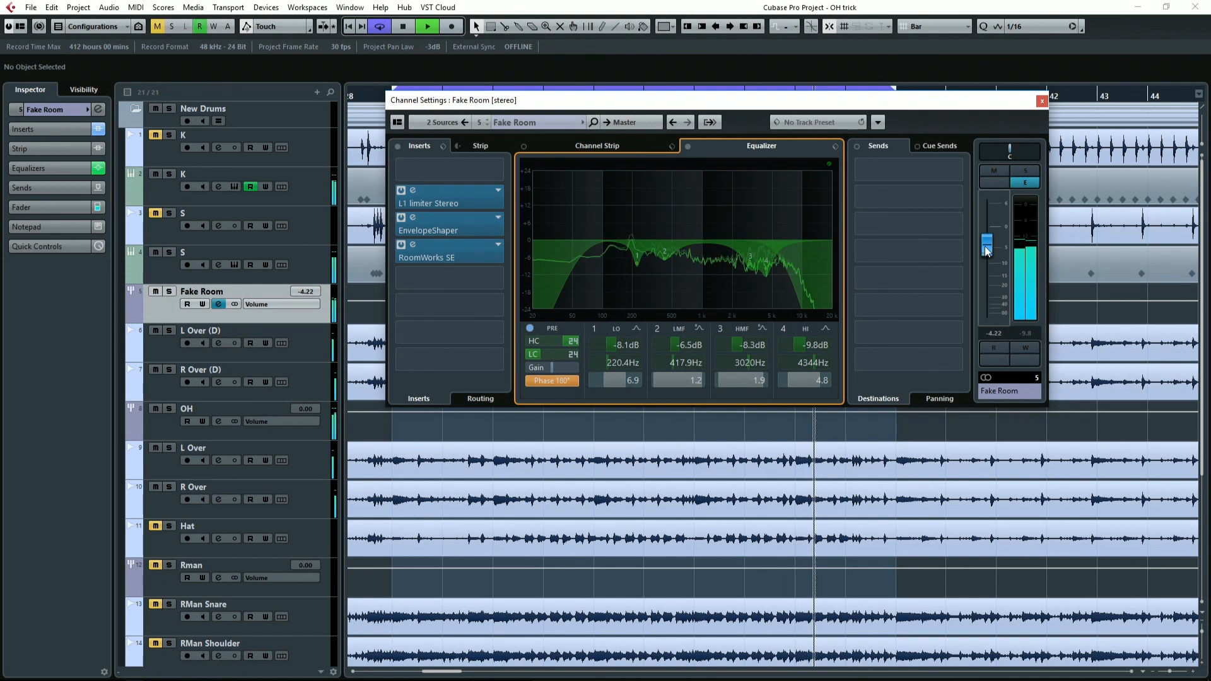
mouse_move(987, 247)
mouse_down()
mouse_move(992, 333)
mouse_move(992, 253)
mouse_up()
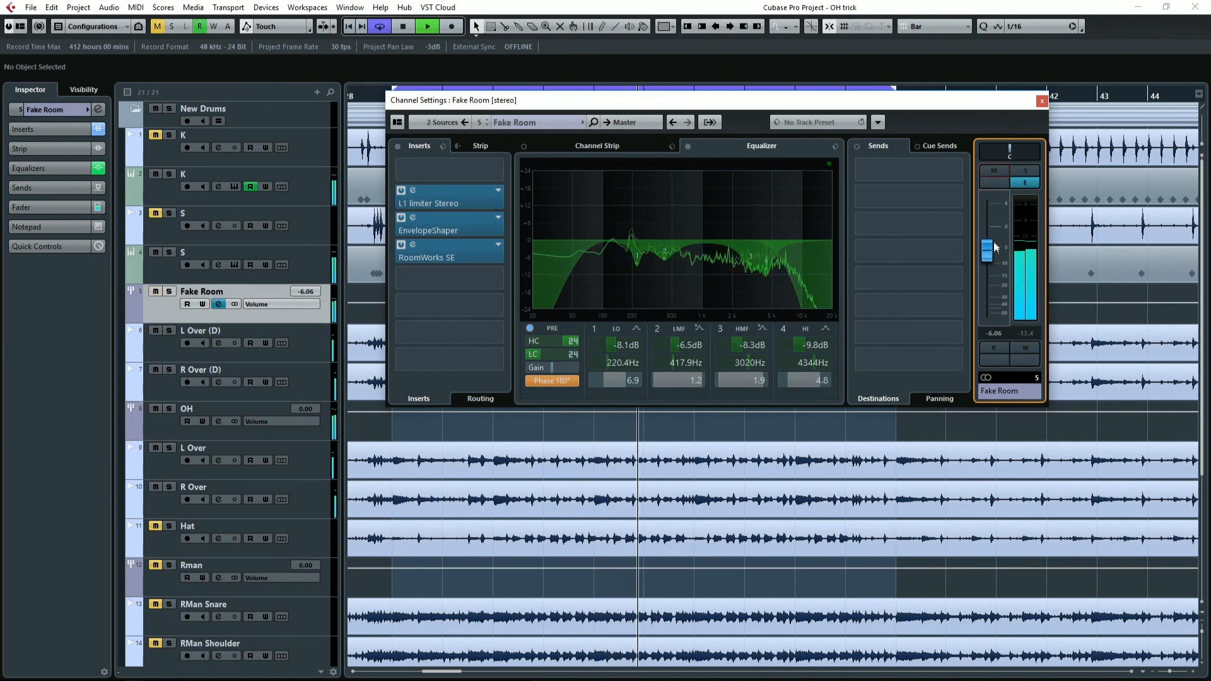
drag(995, 247, 995, 246)
Check Fake Room briefly in solo, return to the full drum mix and set its volume to -6.37 dB.
click(1023, 171)
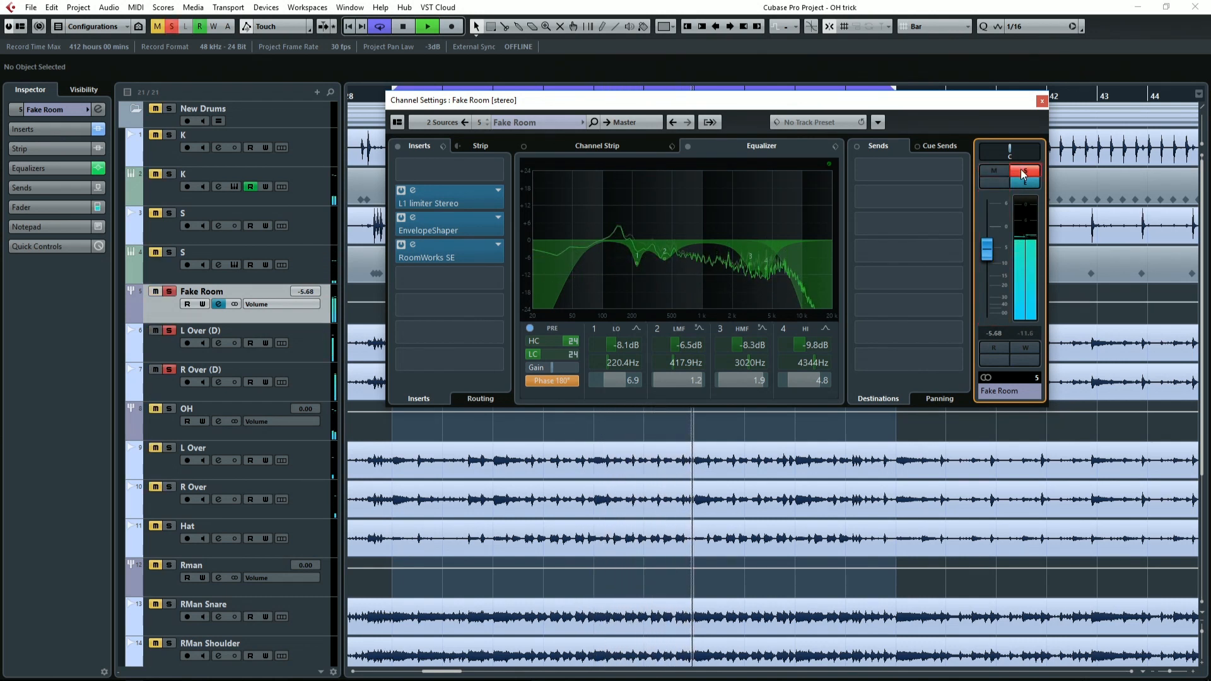
click(1021, 172)
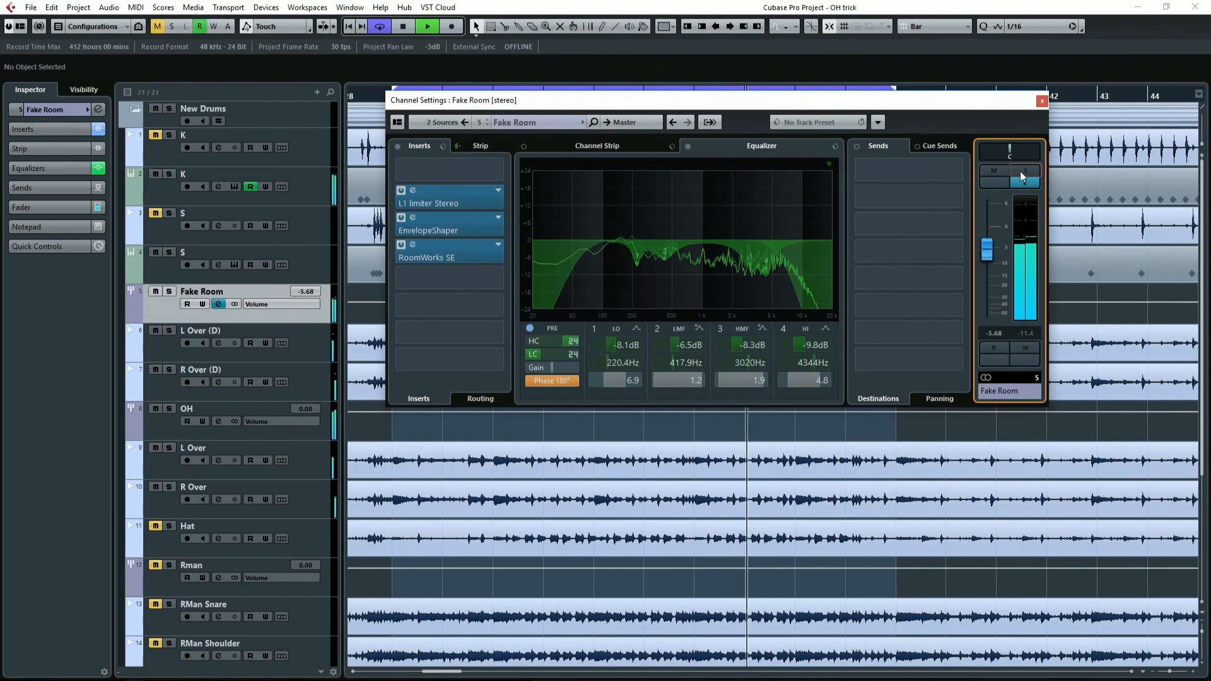
drag(989, 256, 989, 251)
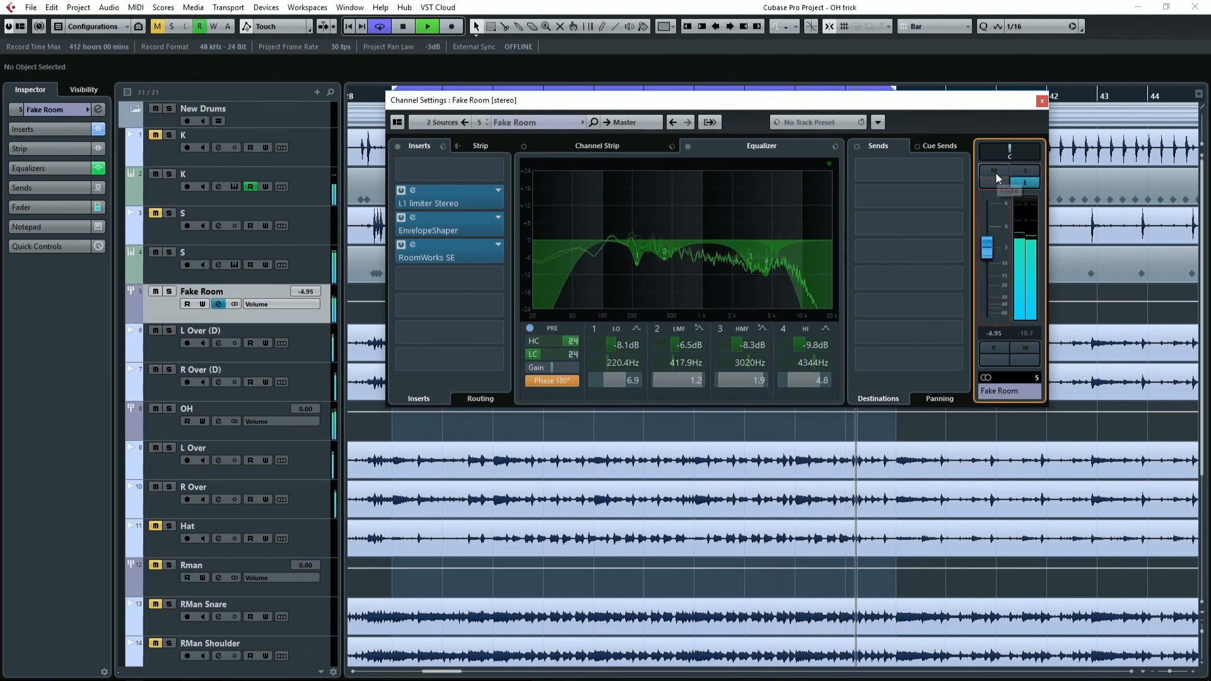
drag(985, 255, 983, 258)
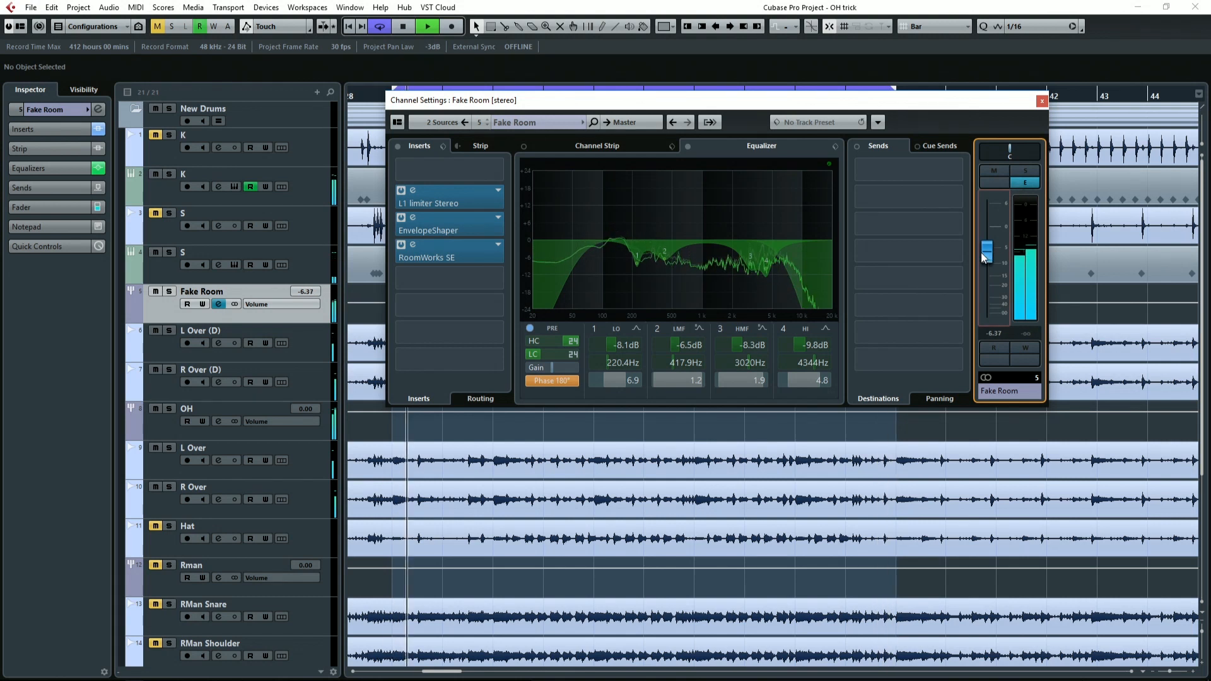
Mute and unmute Fake Room twice to compare the drums, fine-tune its volume to -6.68 dB and stop playback.
click(990, 172)
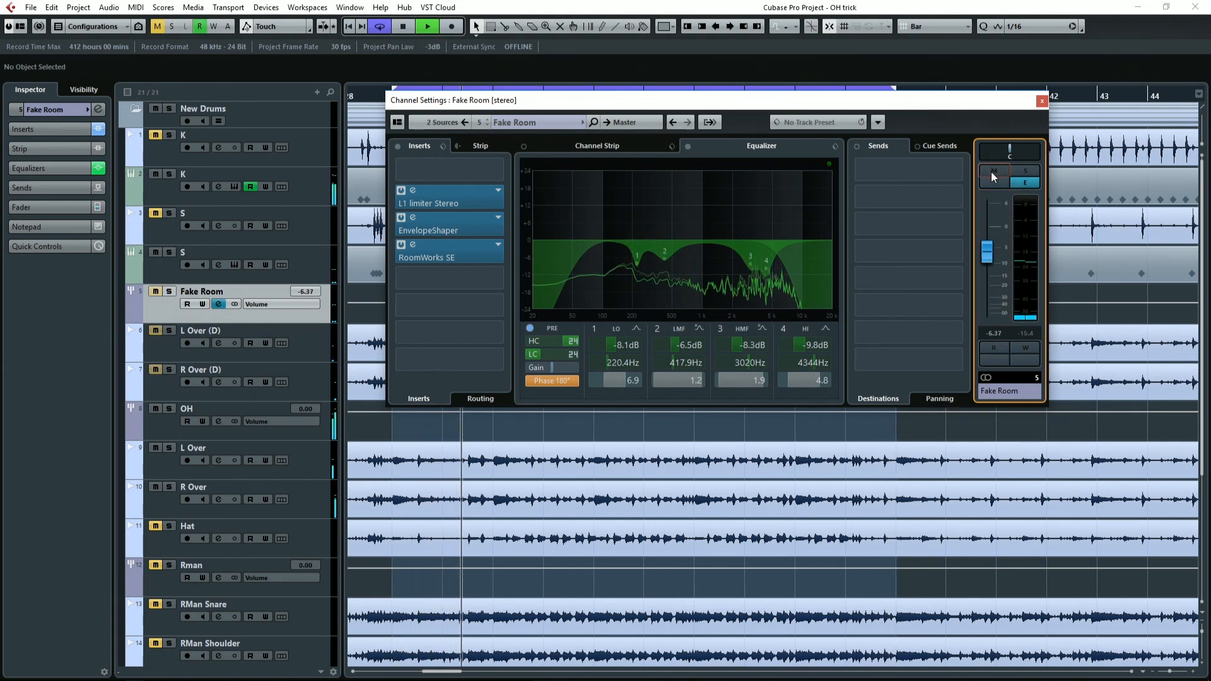
click(990, 171)
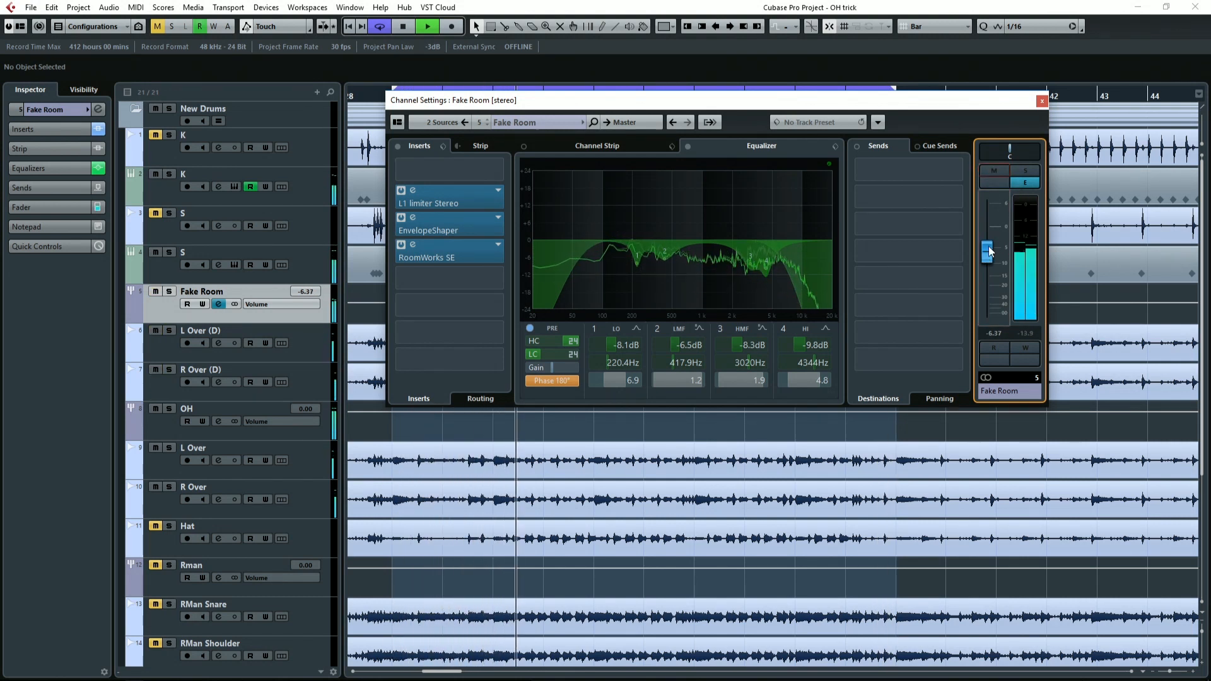
drag(989, 247, 989, 249)
click(994, 171)
click(994, 171)
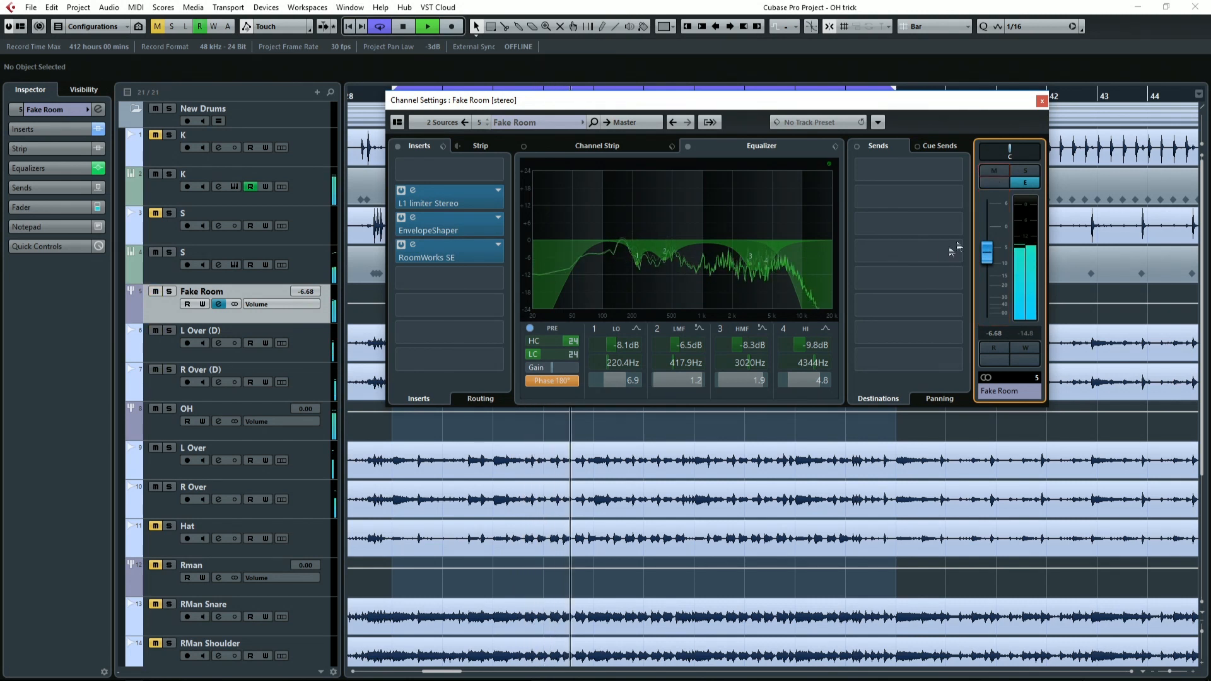
key(space)
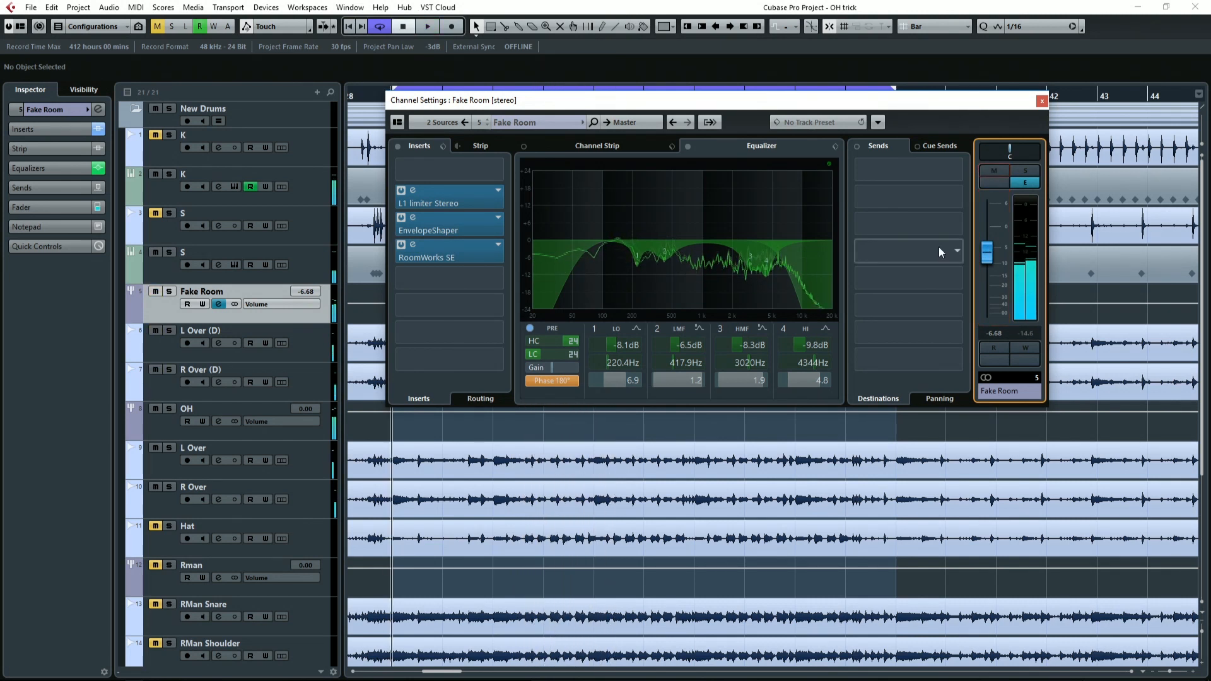